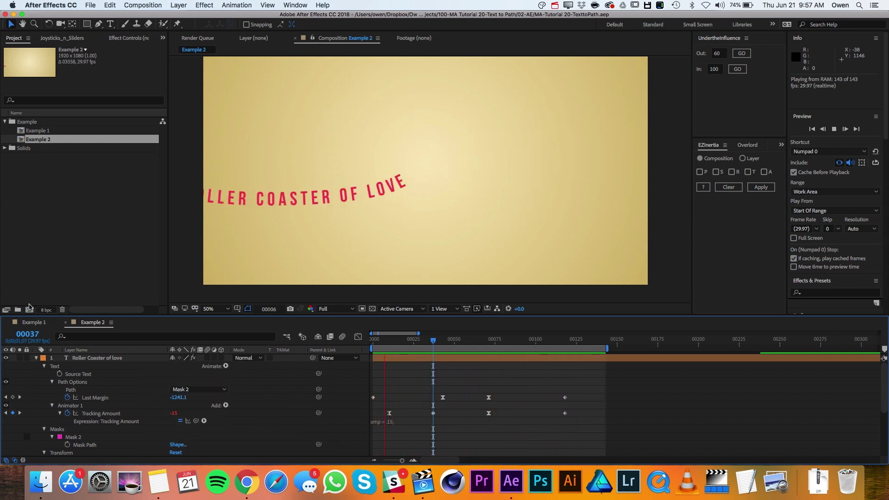
Create a 1920×1080, 29.97 fps composition named 'Roller Coaster Text'.
click(29, 309)
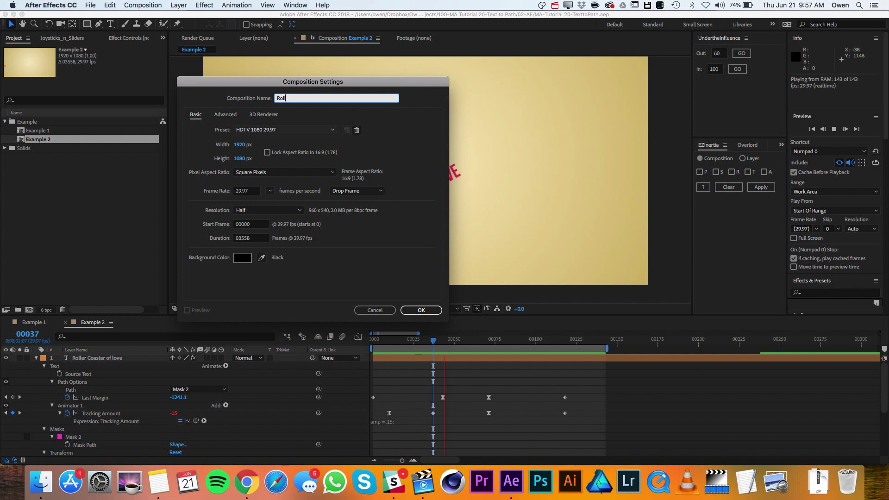
text(Roller Coaster Text)
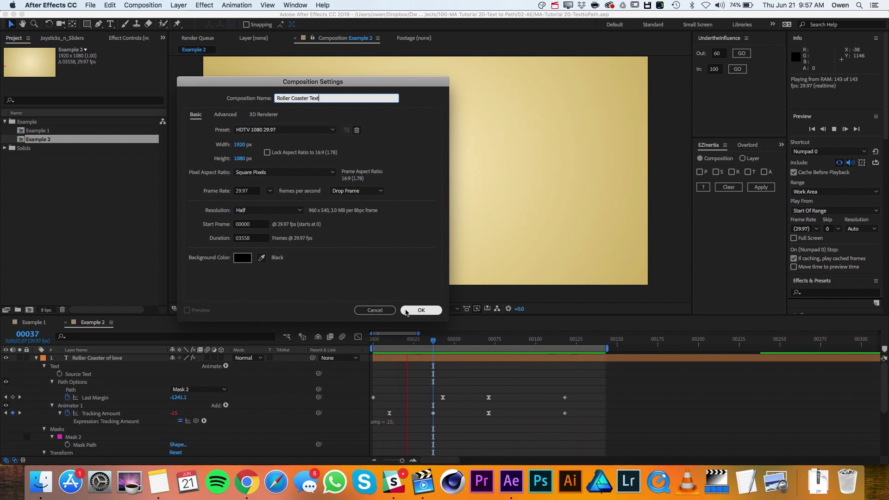
click(411, 311)
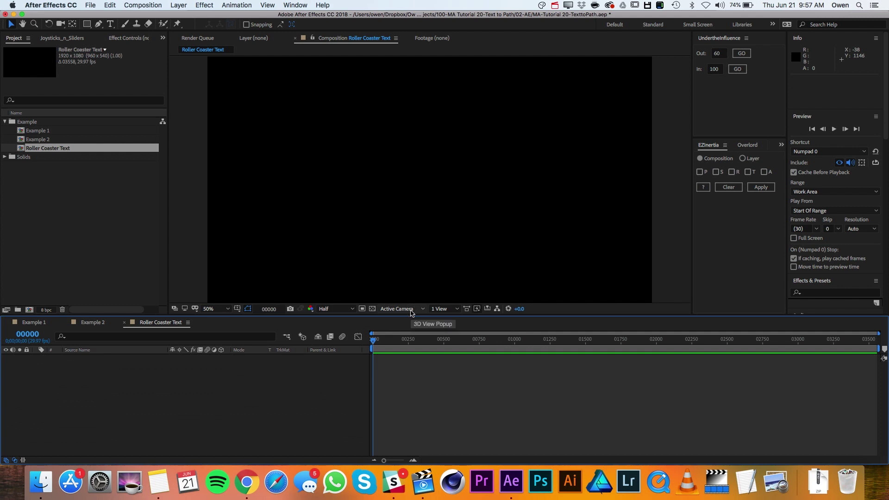
Add a full-frame dark blue solid layer named 'BG' as the background.
click(181, 4)
mouse_move(197, 17)
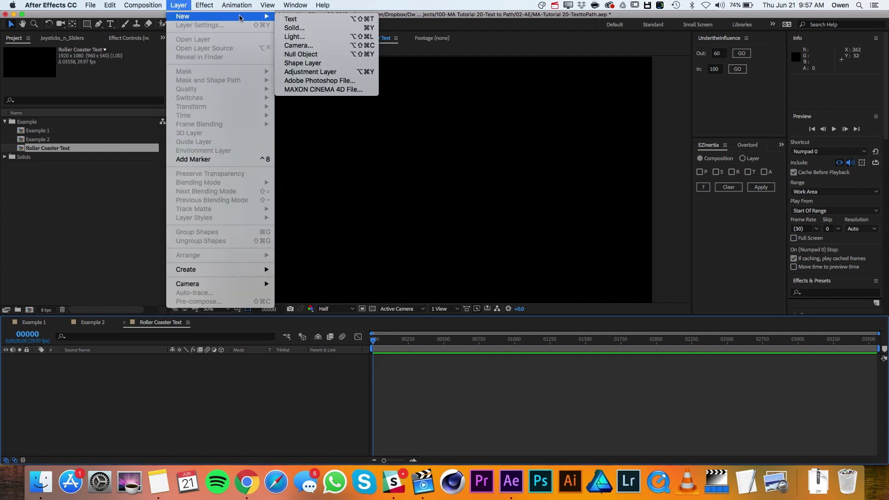
click(296, 28)
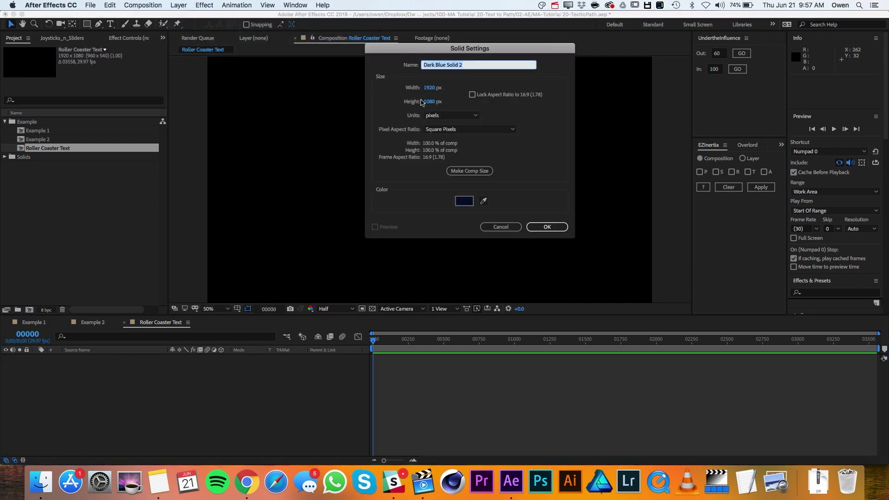
text(BG)
click(542, 227)
Apply a Gradient Ramp effect to the BG layer.
click(206, 5)
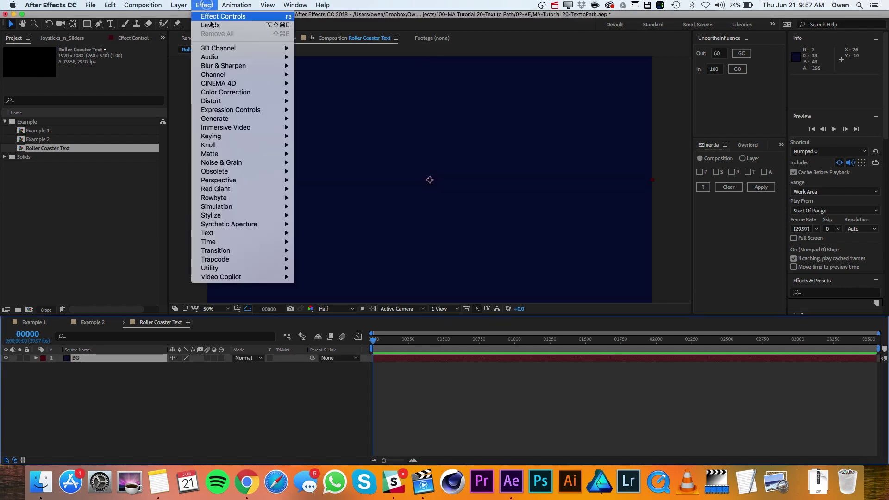
mouse_move(250, 119)
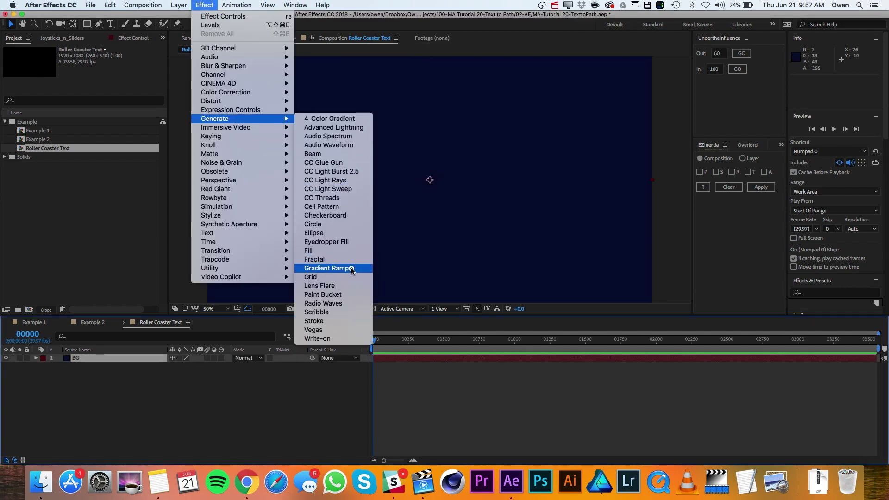
click(351, 268)
click(194, 165)
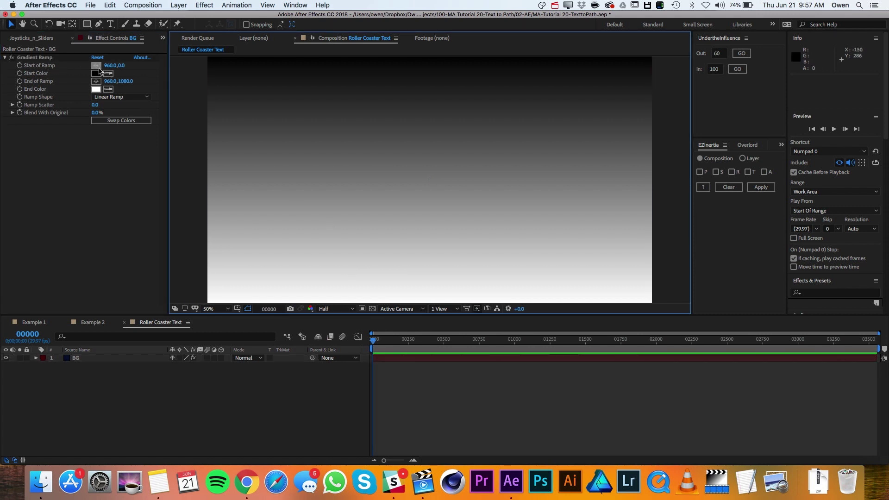
Set the ramp start to 960,540 and the ramp end to 960,1700.
click(120, 66)
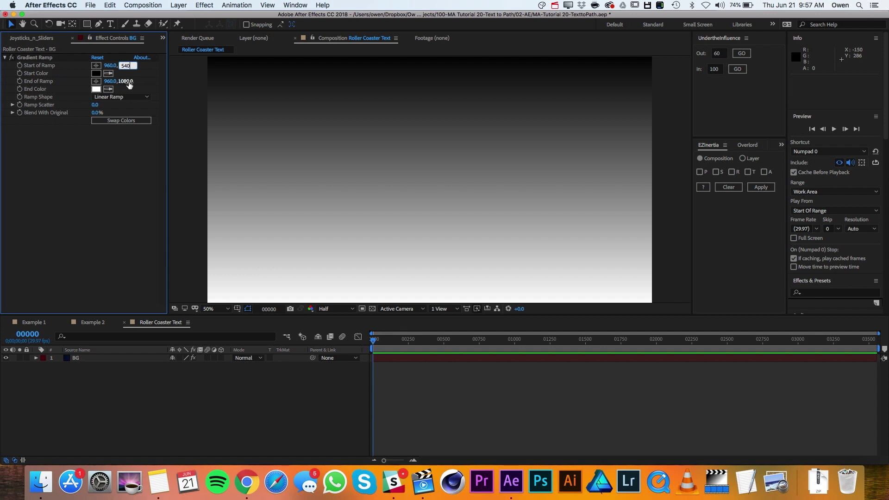
text(540)
click(126, 82)
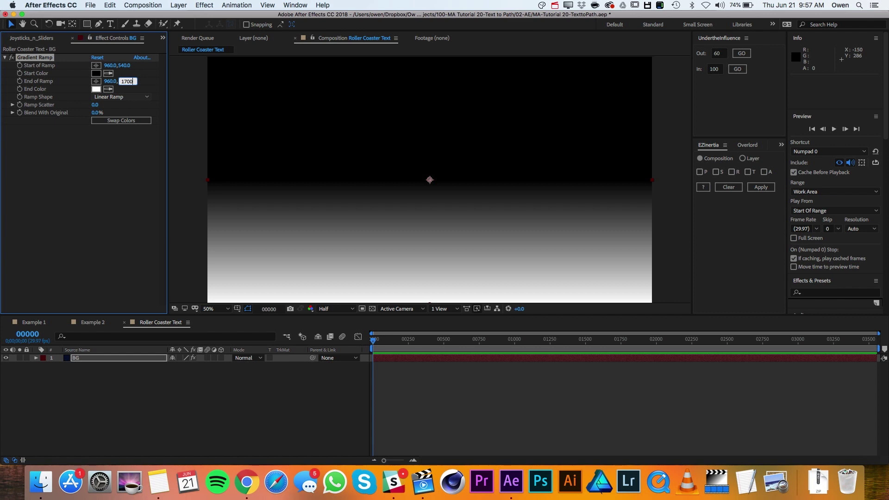
key(Return)
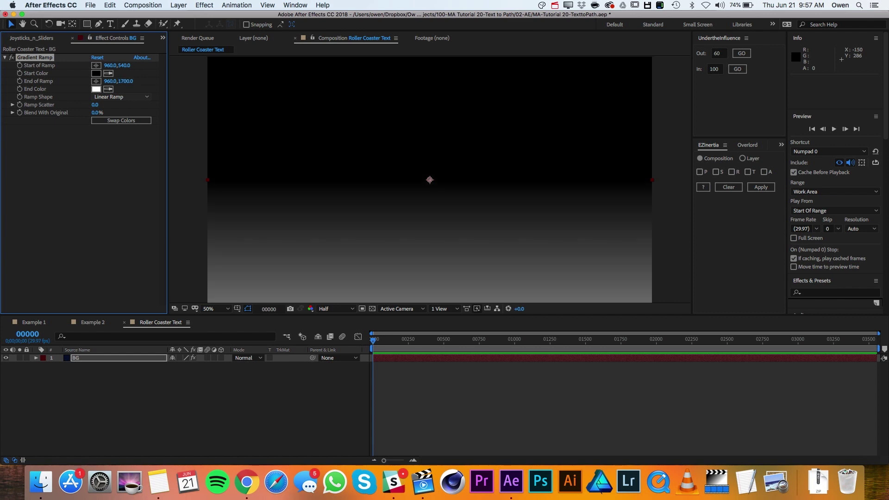
Set the gradient Start Color to pale cream FFECC7.
click(95, 73)
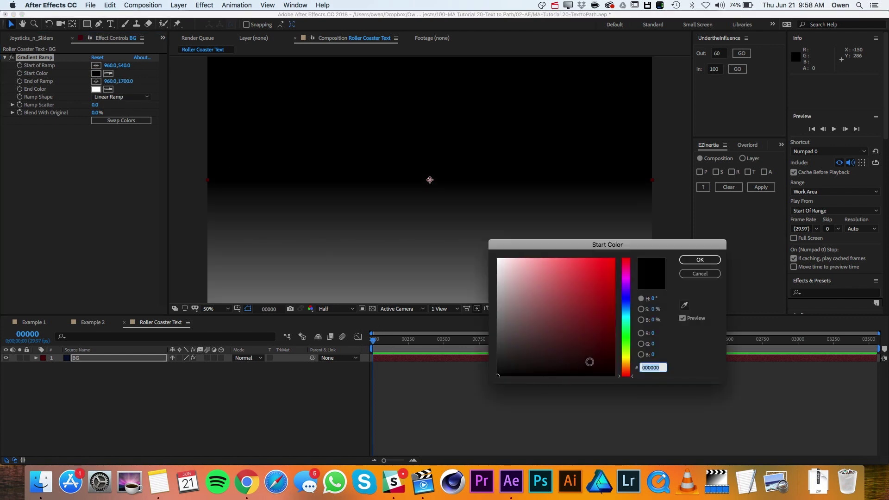
drag(624, 361, 624, 363)
drag(519, 290, 523, 246)
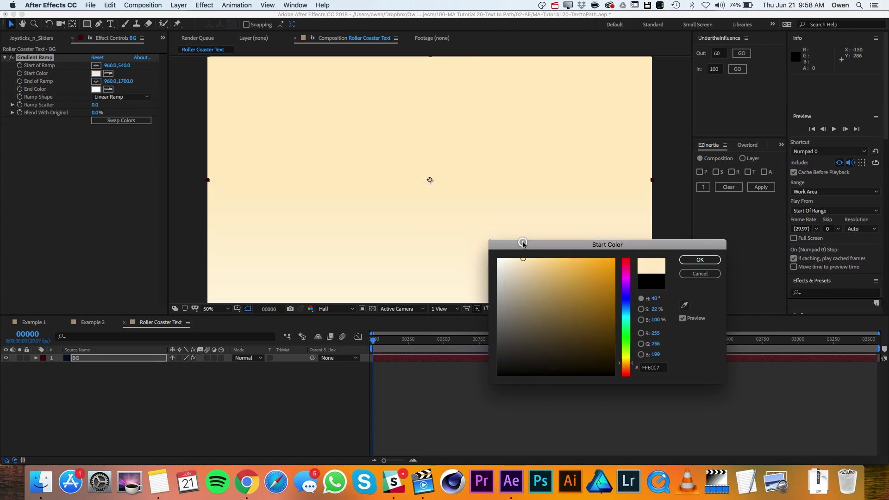
click(693, 261)
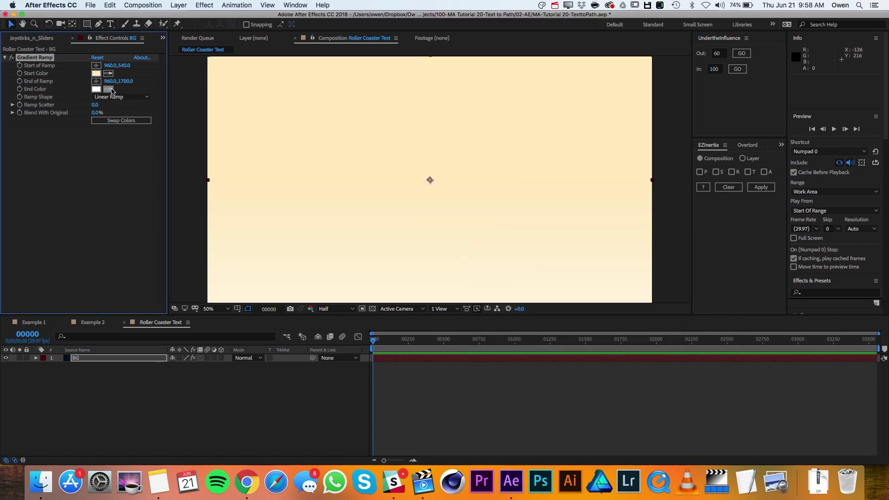
Set the gradient End Color to a darker tan.
click(109, 89)
click(97, 73)
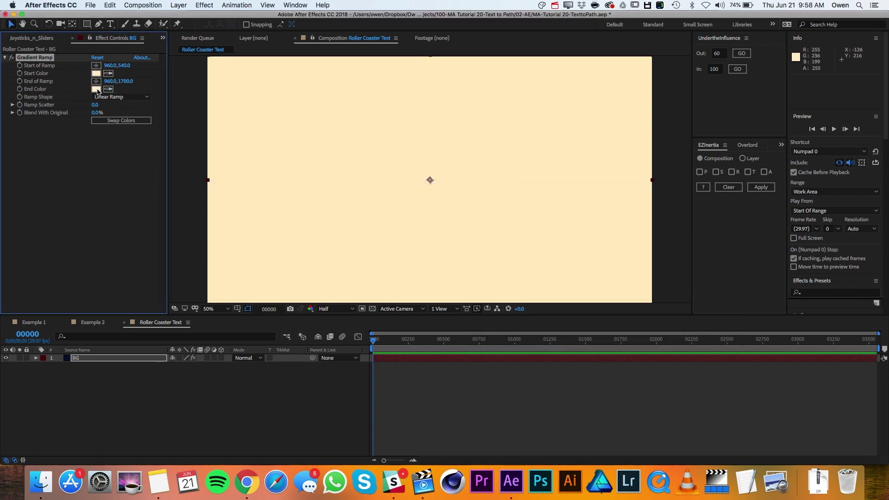
click(96, 89)
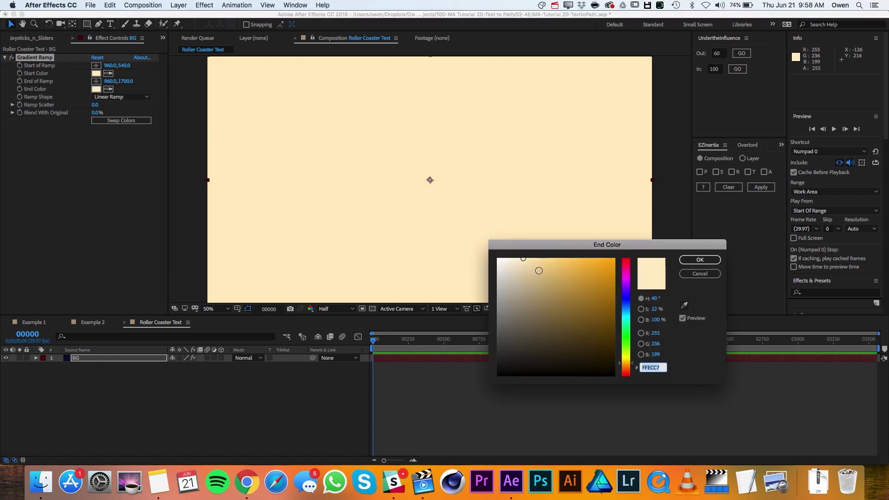
click(538, 271)
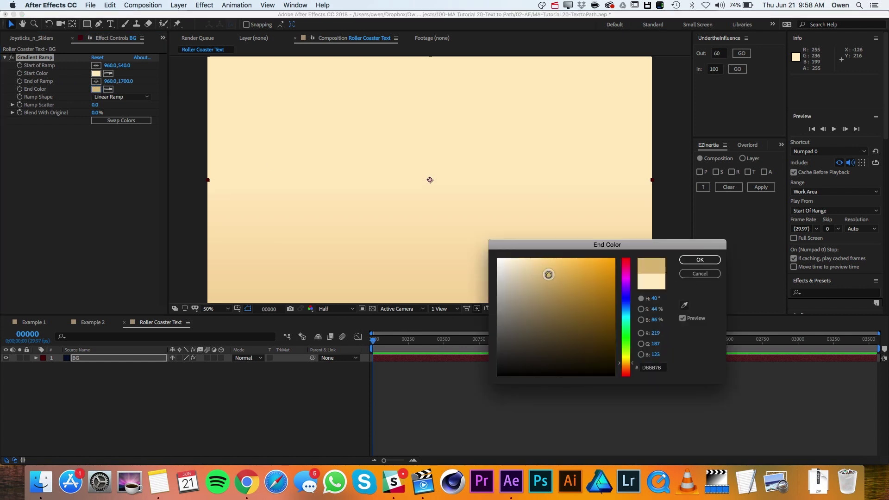
click(700, 261)
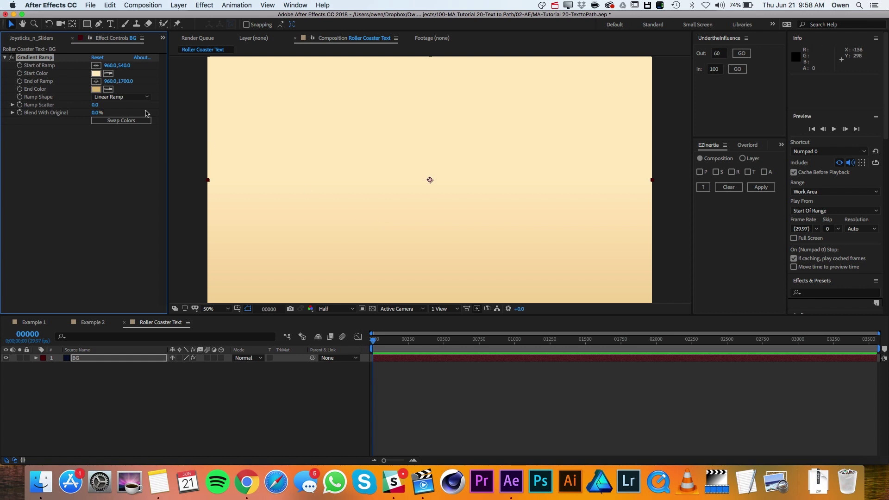
Change Ramp Shape to Radial Ramp and set Ramp Scatter to 100.
click(122, 97)
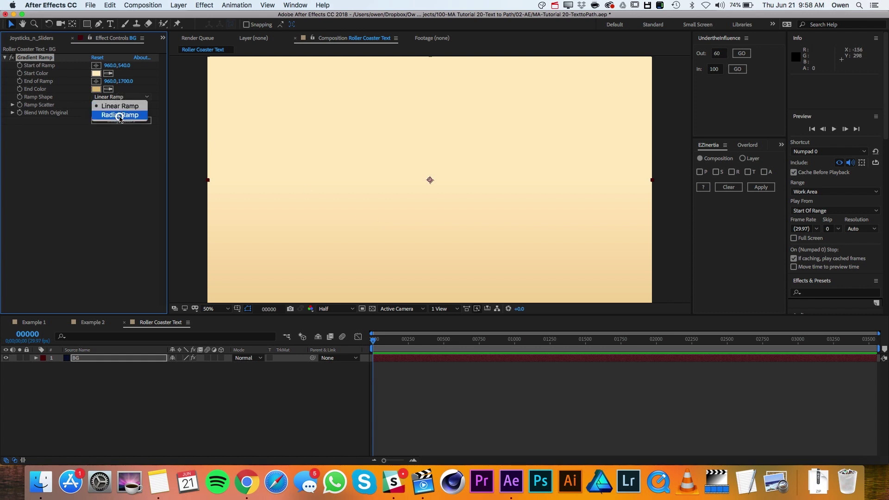
click(119, 115)
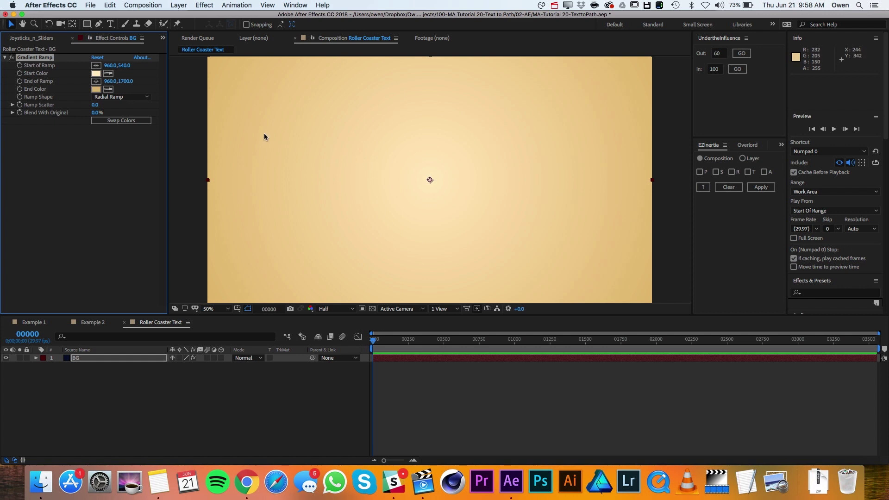
click(96, 105)
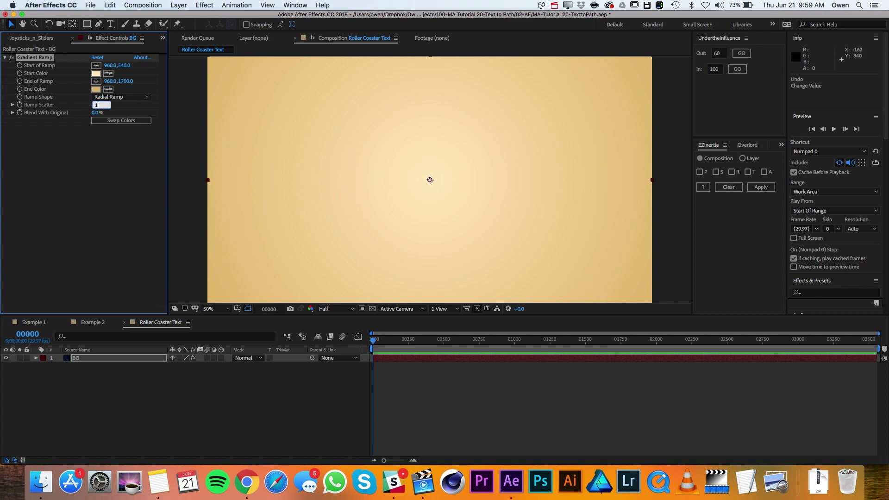
key(Return)
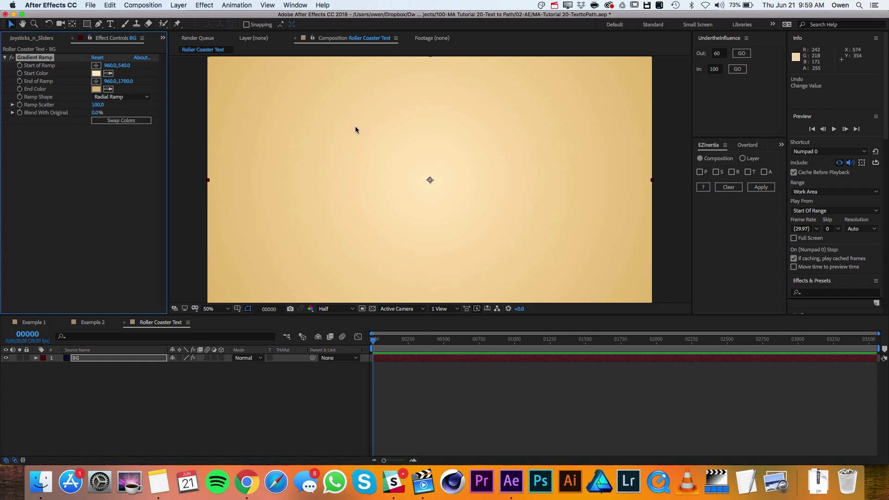
click(418, 178)
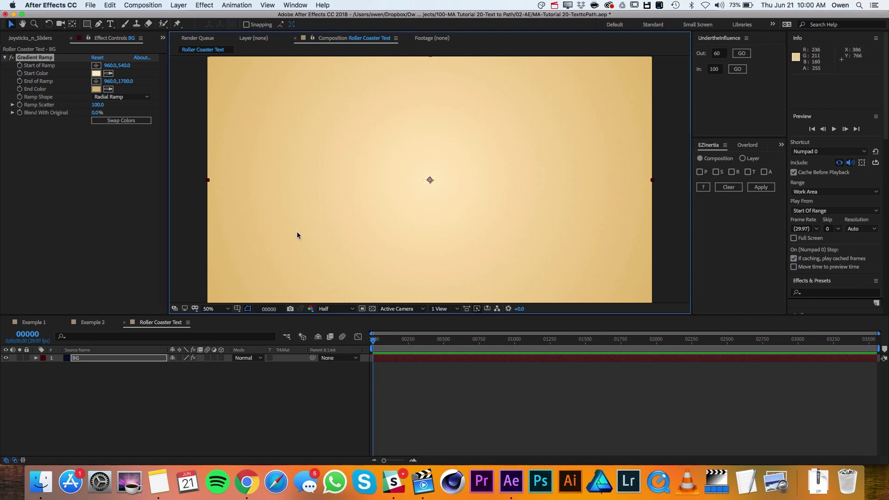
Type 'Roller Coaster' as a red text layer near the frame centre.
click(111, 26)
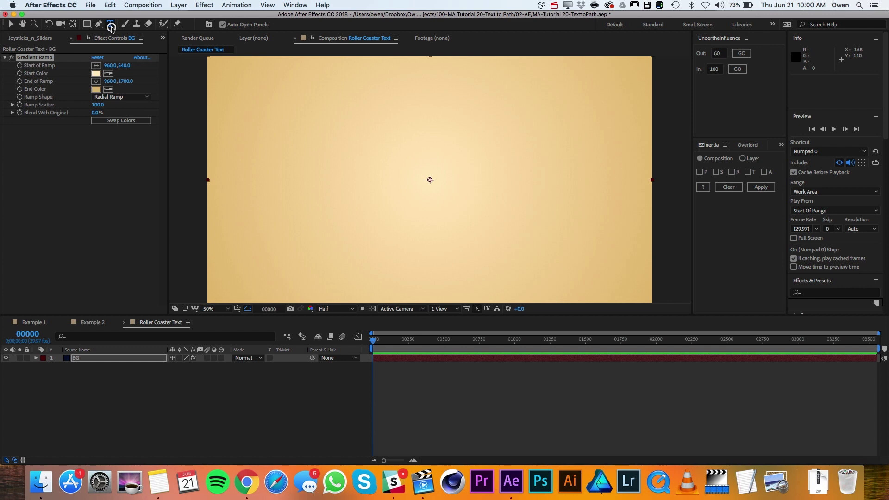
click(365, 174)
text(R)
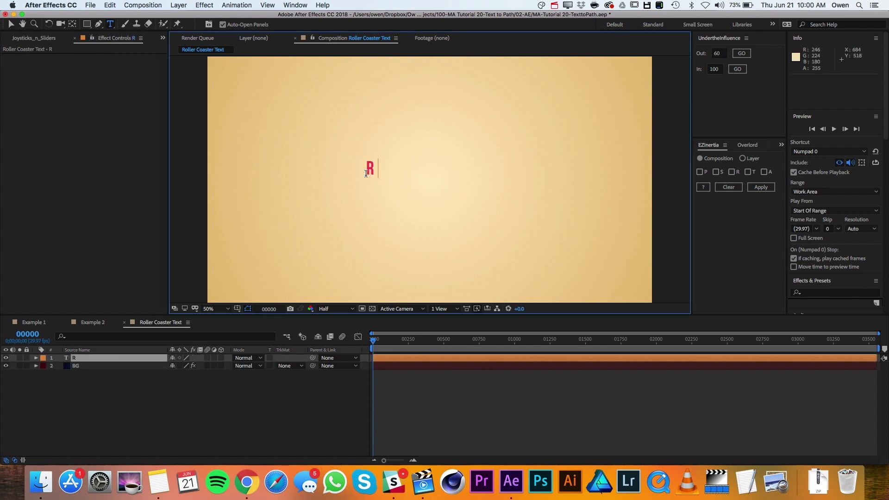
text(oller Coaster)
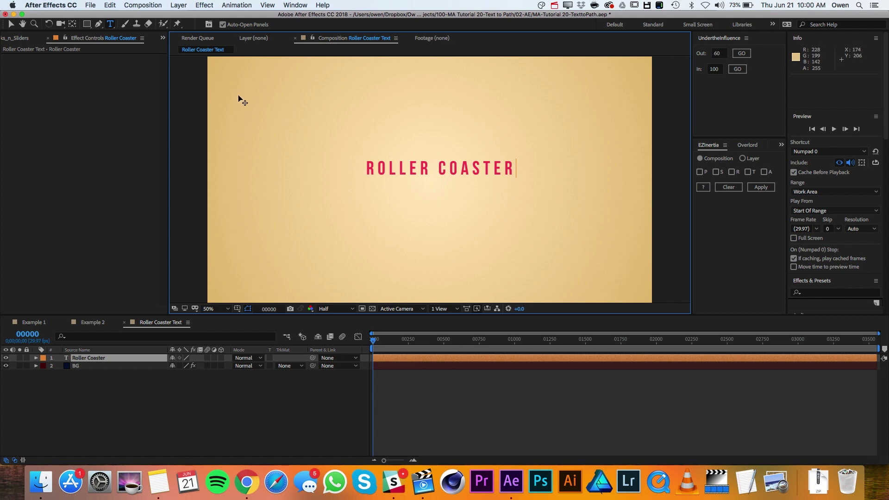
click(98, 24)
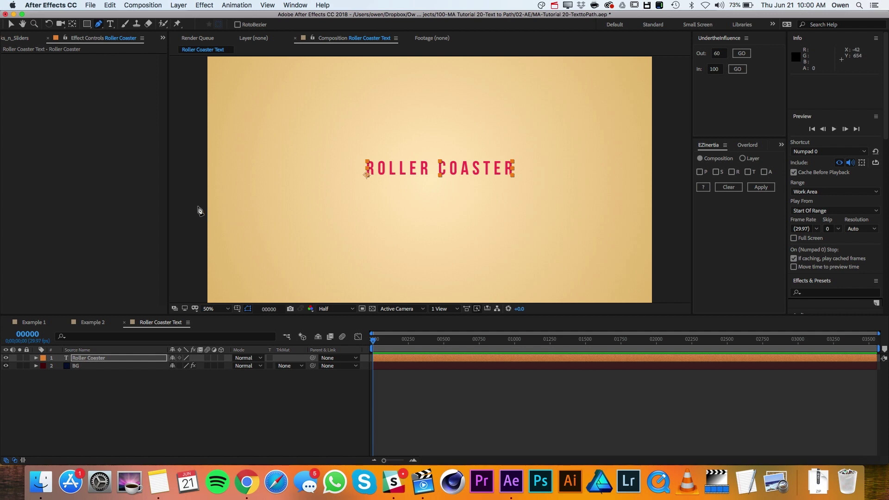
Draw a seven-vertex Bezier mask with a loop on the left and waves rising right.
drag(198, 206, 282, 204)
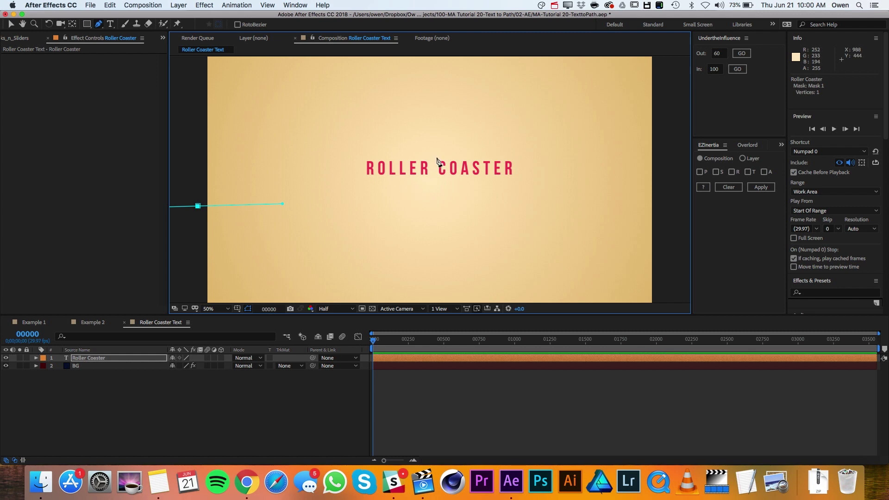
drag(389, 199, 431, 197)
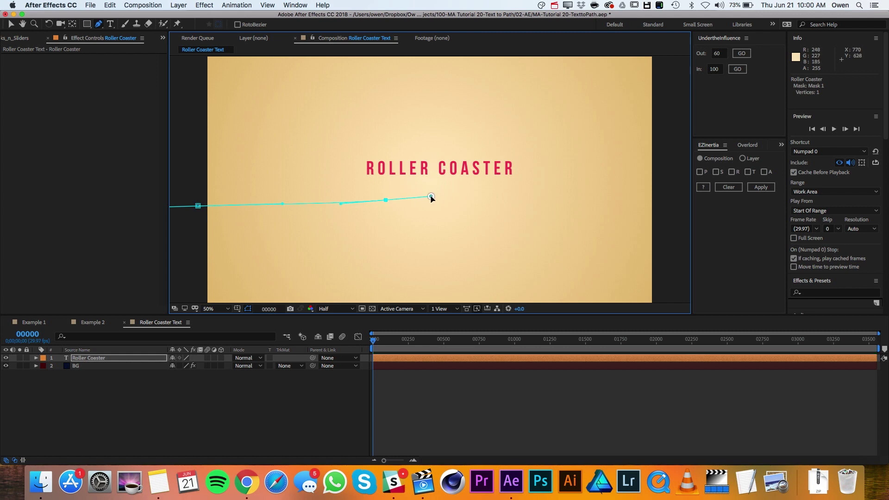
drag(438, 137, 438, 109)
drag(360, 126, 338, 168)
drag(432, 198, 473, 200)
drag(561, 149, 605, 150)
drag(682, 193, 699, 193)
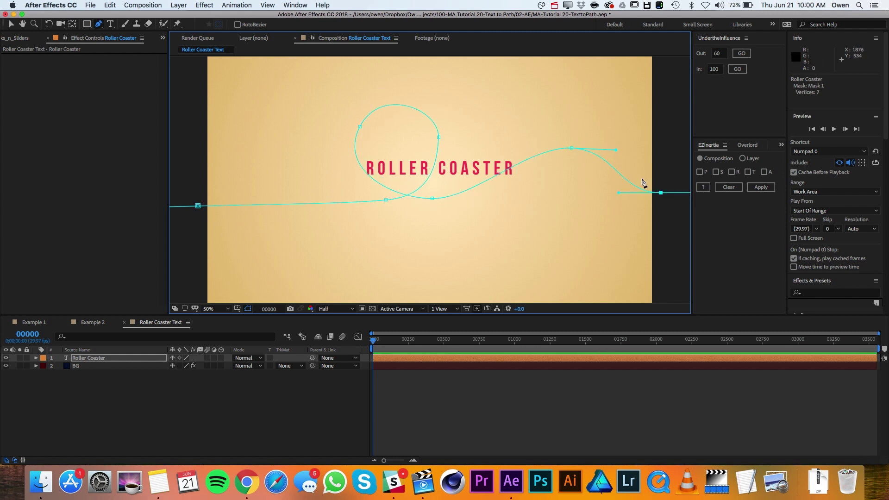
key(v)
Adjust the mask vertices and handles to round the loop and stretch the bottom curve.
click(387, 201)
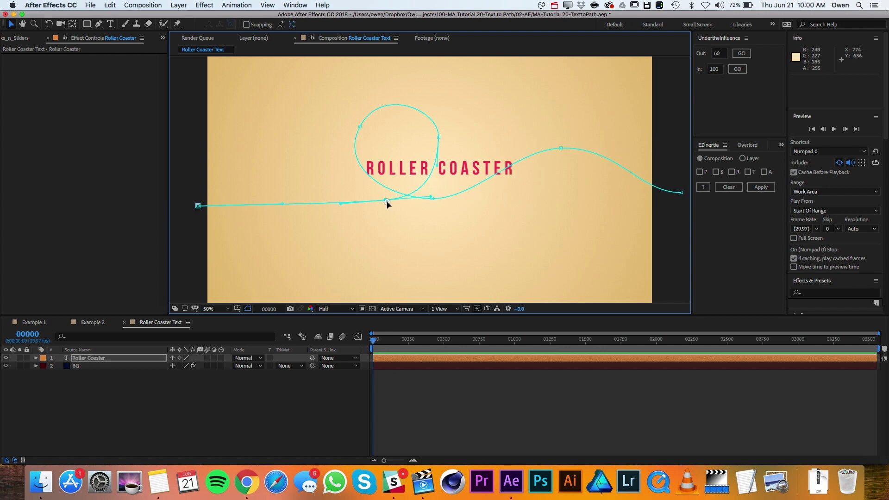
drag(197, 205, 193, 166)
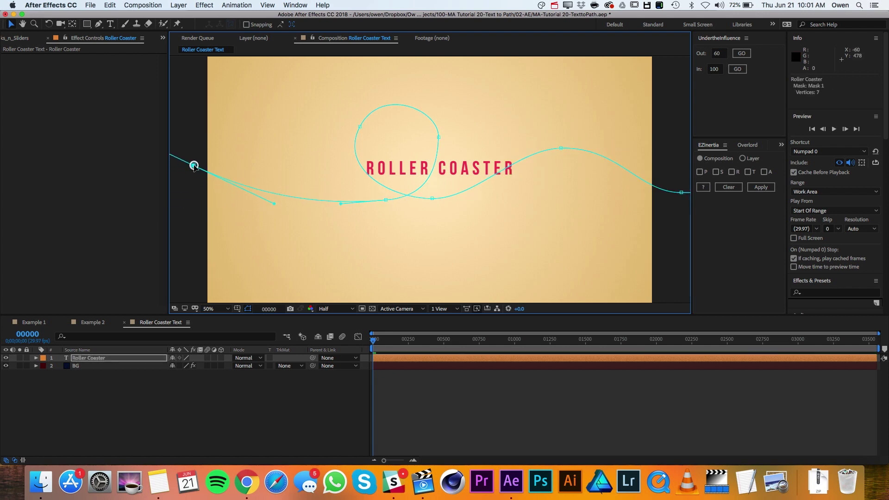
drag(438, 109, 438, 101)
click(359, 130)
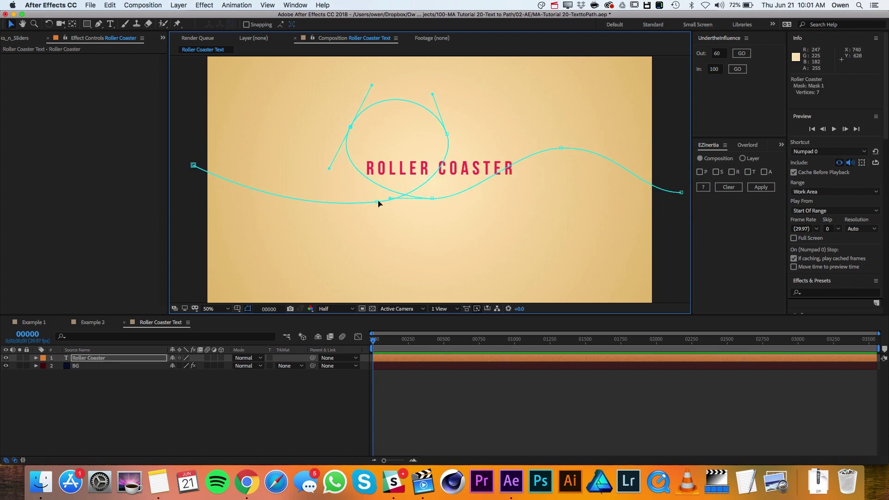
shift+click(379, 201)
drag(353, 127, 306, 130)
drag(397, 133, 385, 81)
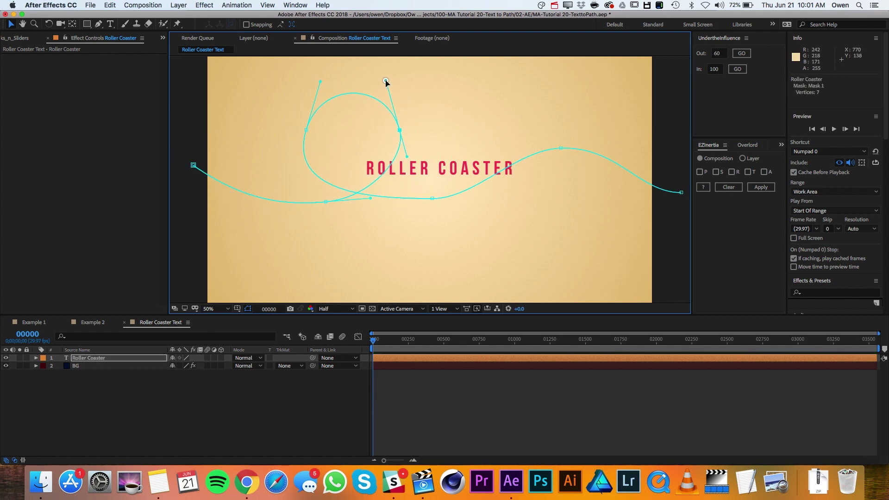
click(432, 199)
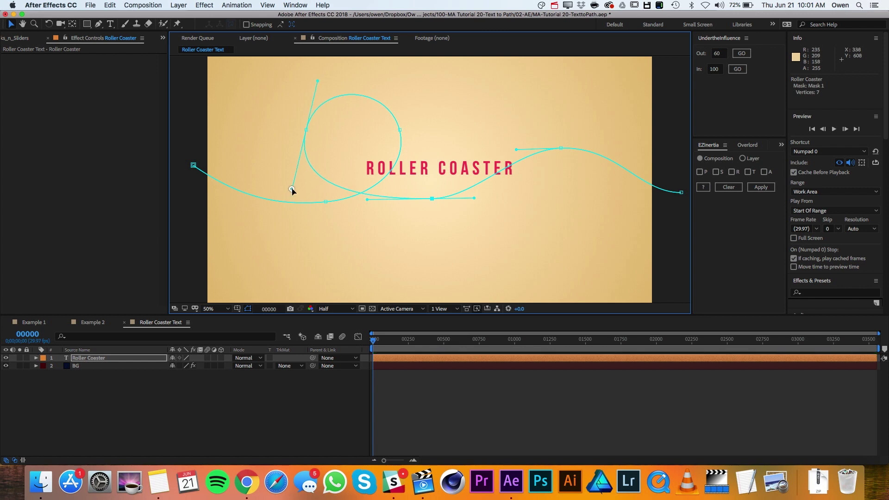
click(559, 148)
drag(474, 198, 505, 198)
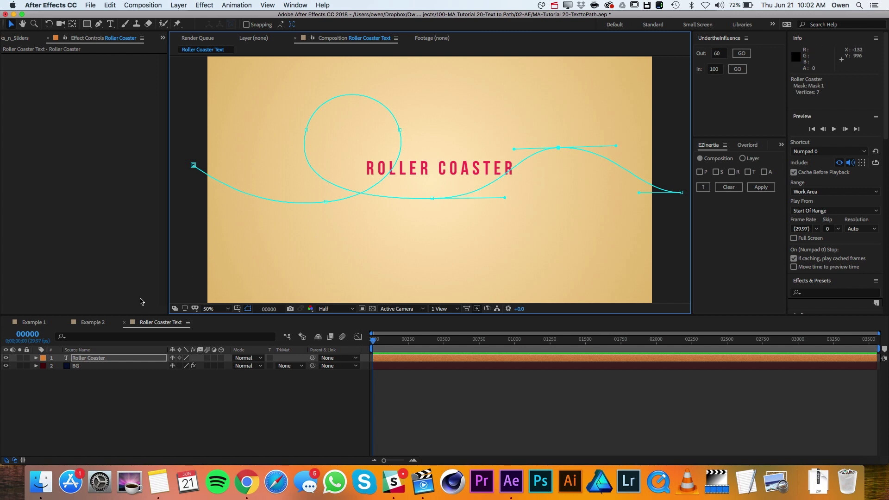
Set the text layer's Path Options Path to Mask 1.
click(37, 358)
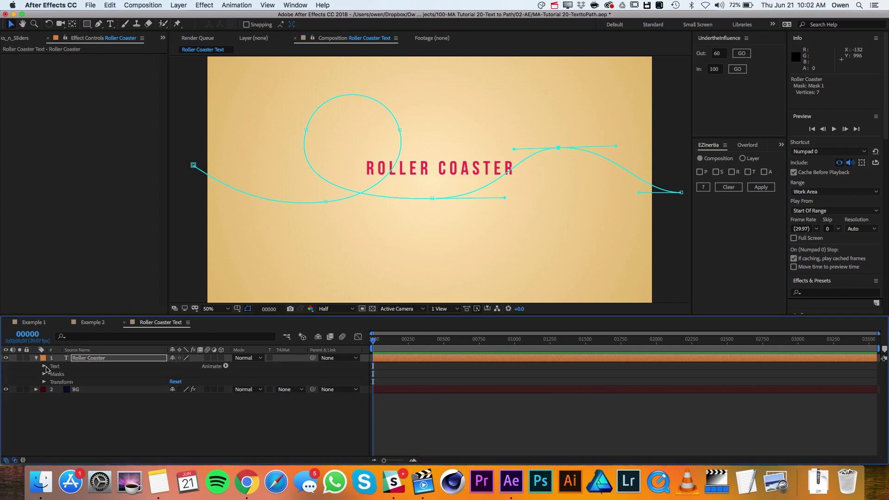
click(44, 367)
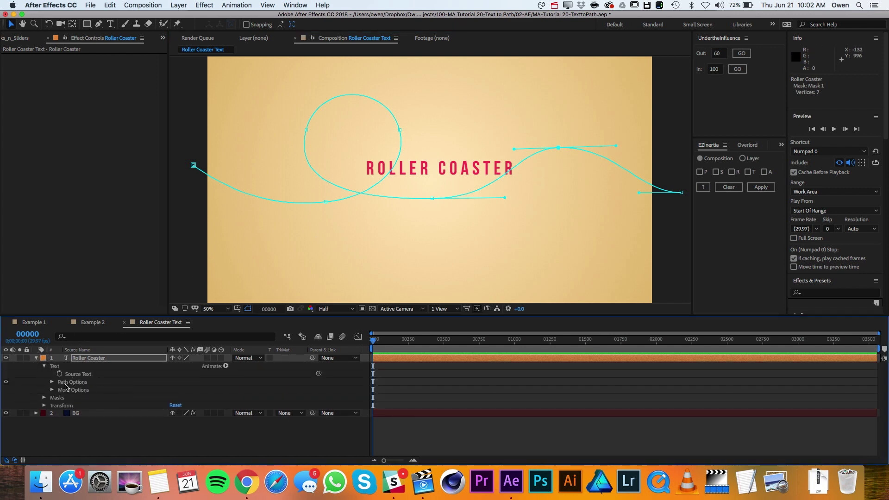
click(51, 382)
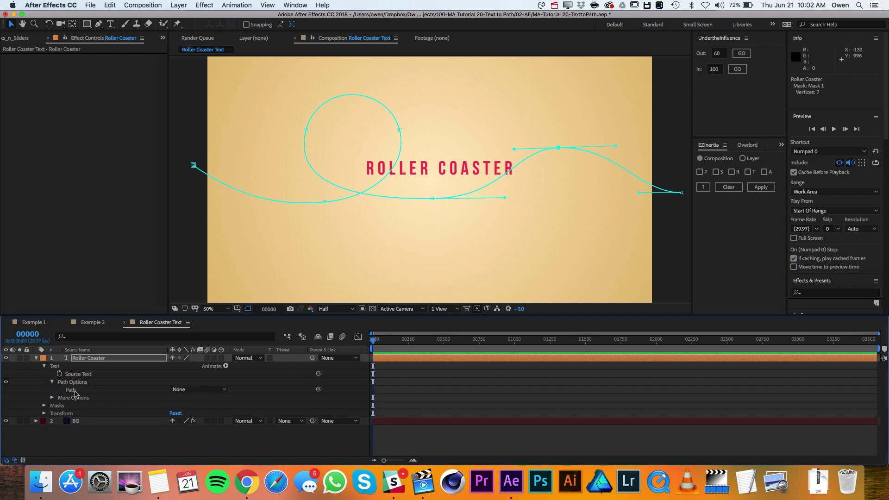
click(187, 390)
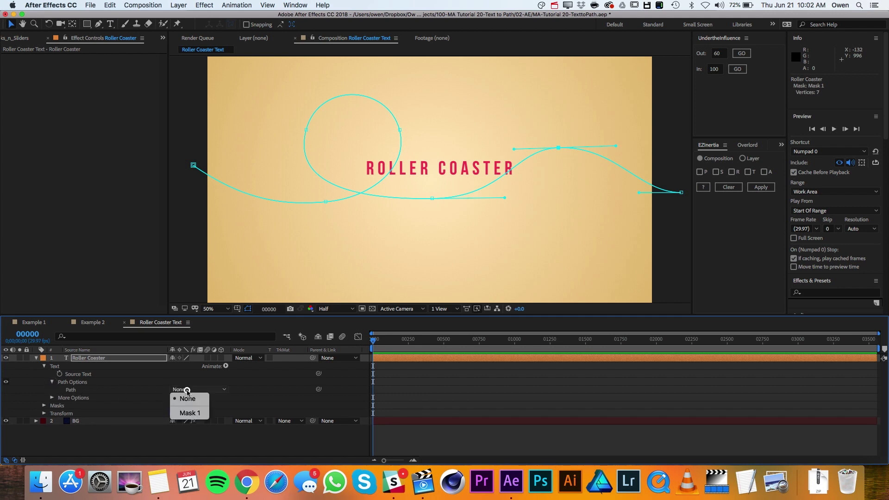
click(194, 414)
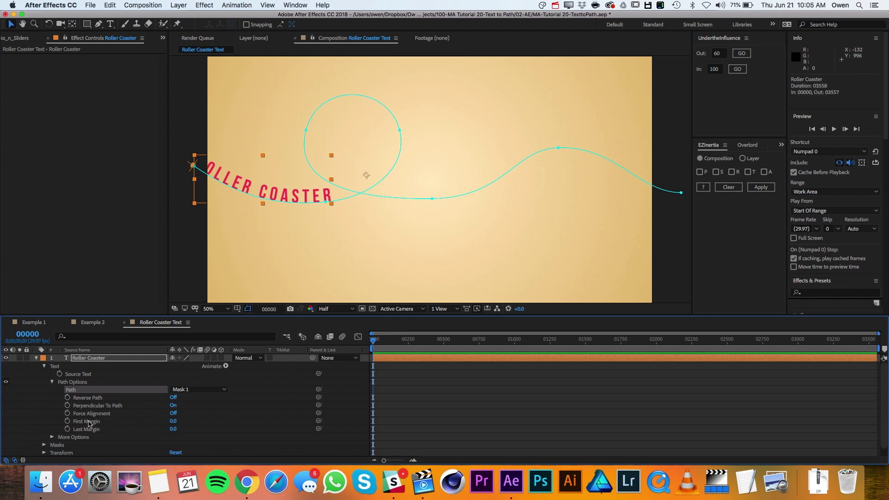
Keyframe First Margin from -615 at frame 0 to 3437 at frame 00225, then preview.
click(67, 422)
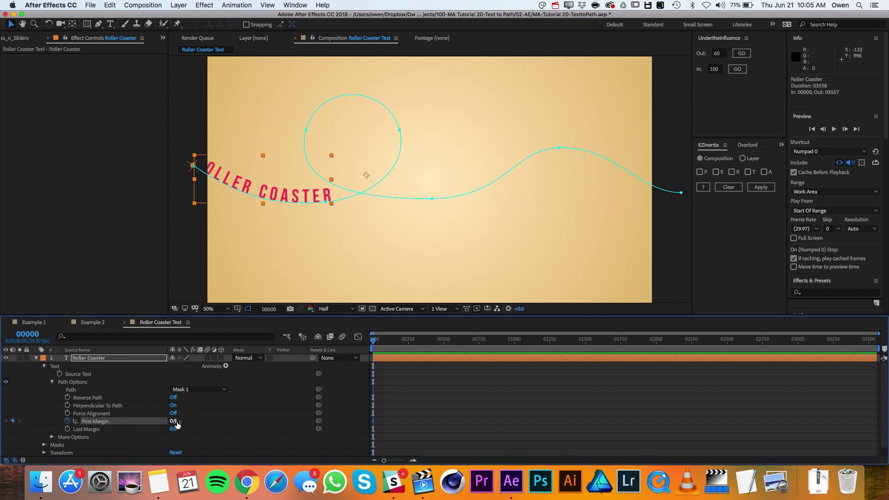
drag(171, 422, 40, 409)
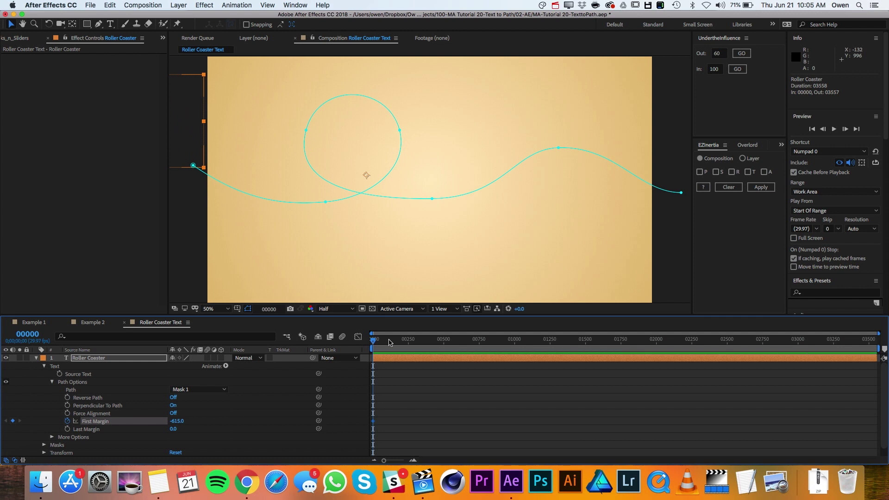
drag(406, 342, 405, 342)
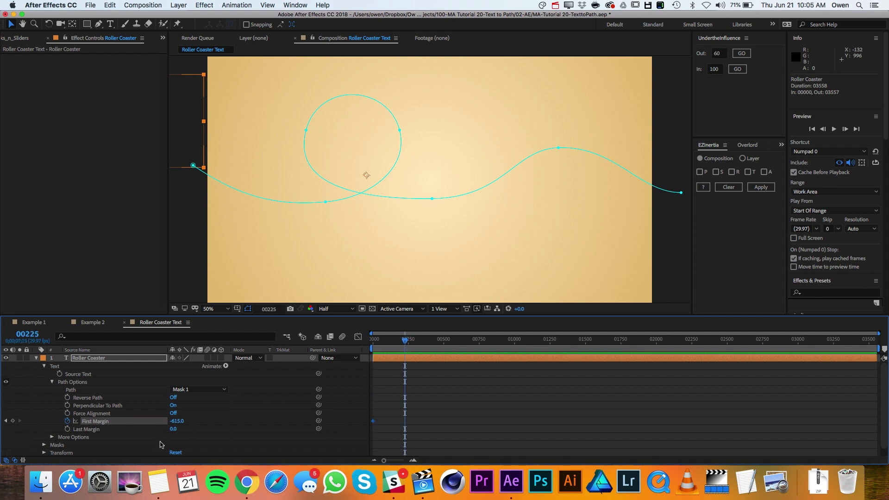
drag(178, 423, 385, 433)
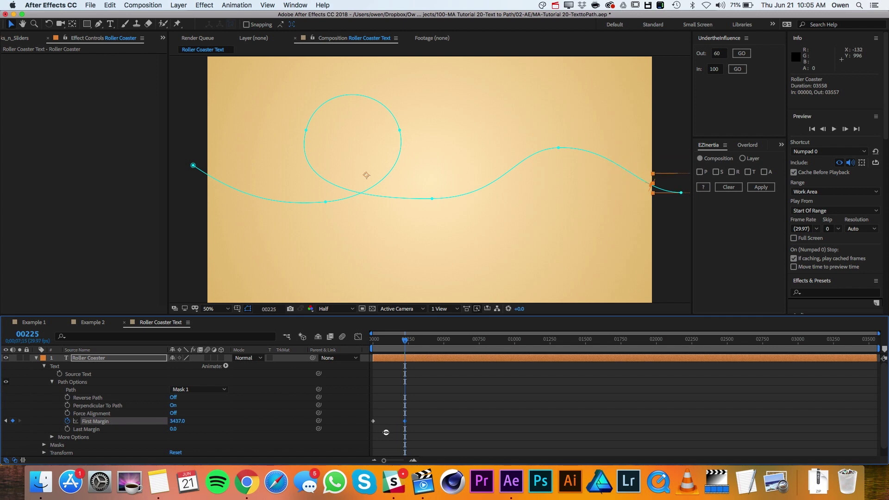
key(space)
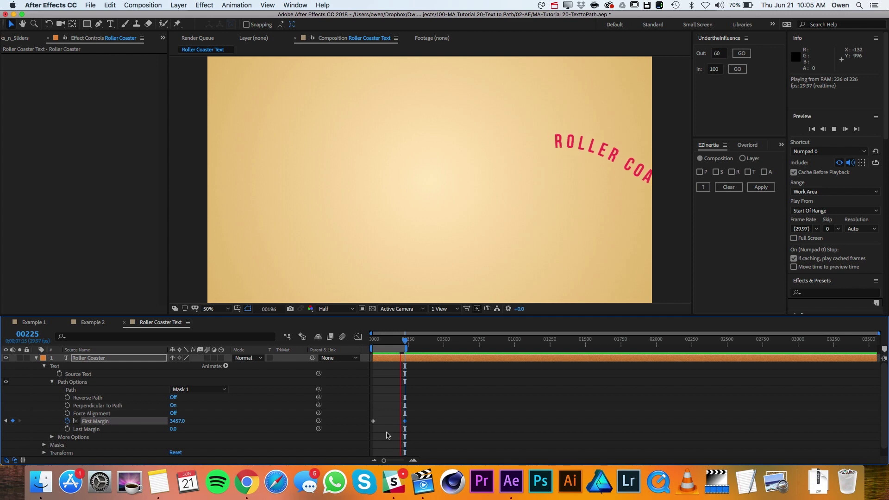
click(388, 435)
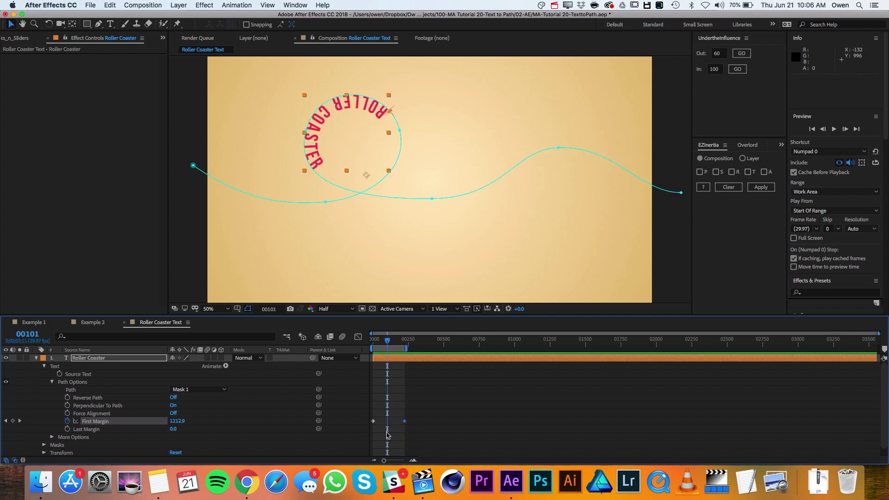
Undo the First Margin keyframes and right-align the text on the path.
key(super+z)
key(Home)
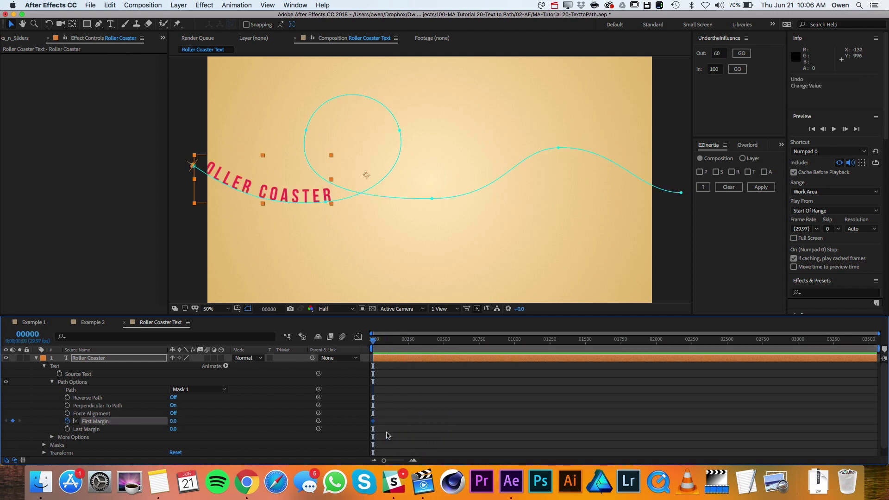
key(super+z)
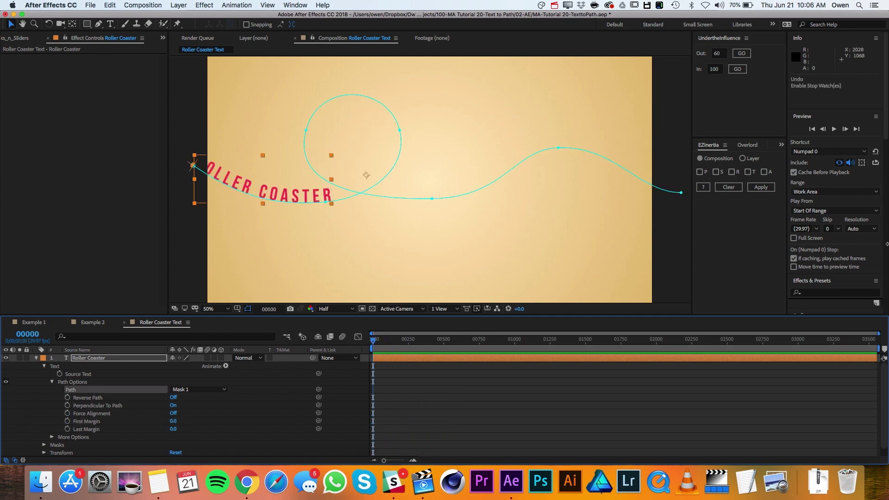
scroll(845, 247, down, 8)
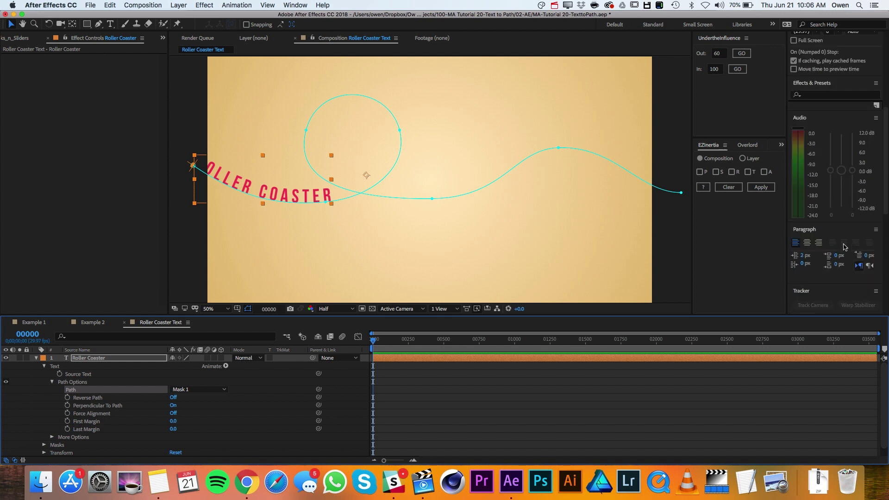
click(819, 243)
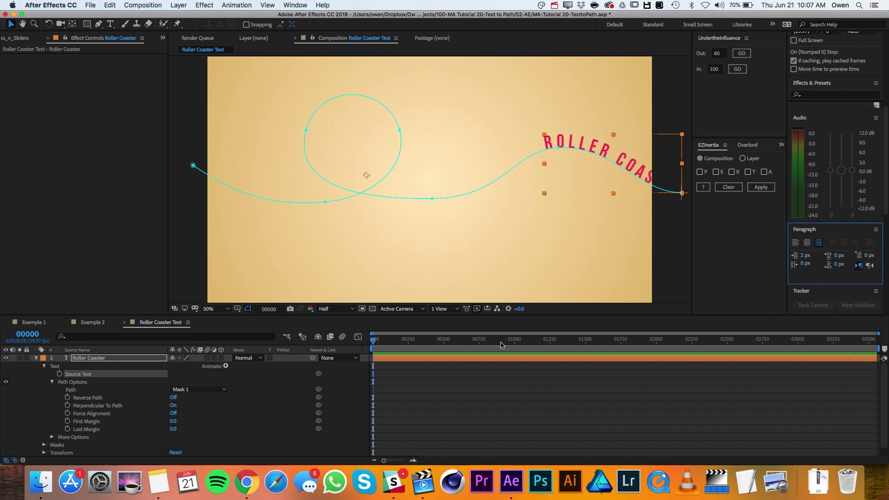
Keyframe Last Margin at -920 at frame 0, bringing the text onto the path by 00045.
click(67, 429)
drag(173, 429, 1, 399)
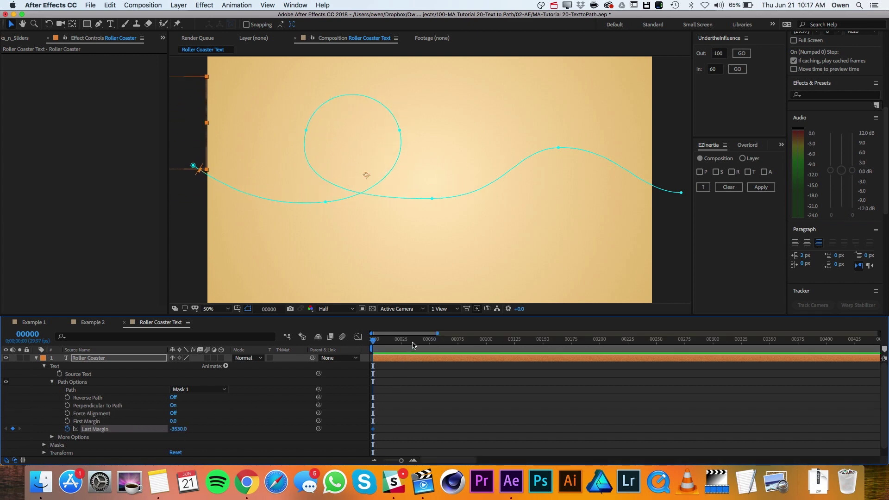
drag(414, 345, 424, 345)
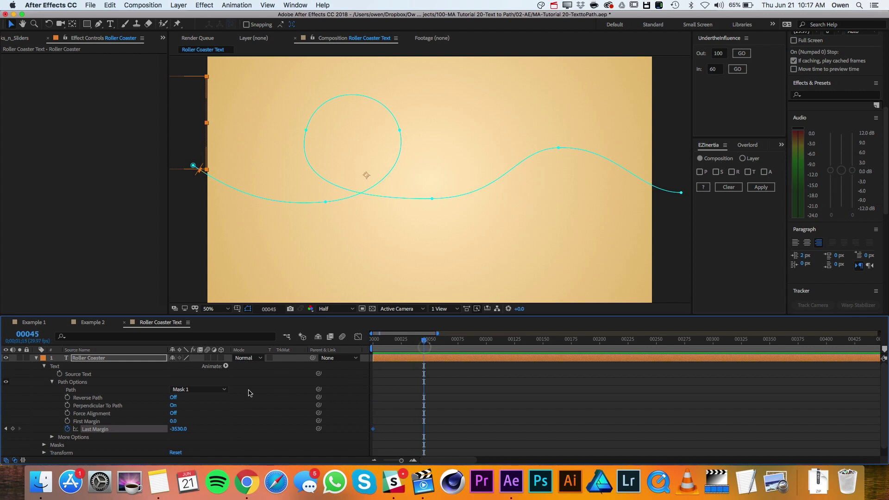
drag(178, 429, 306, 441)
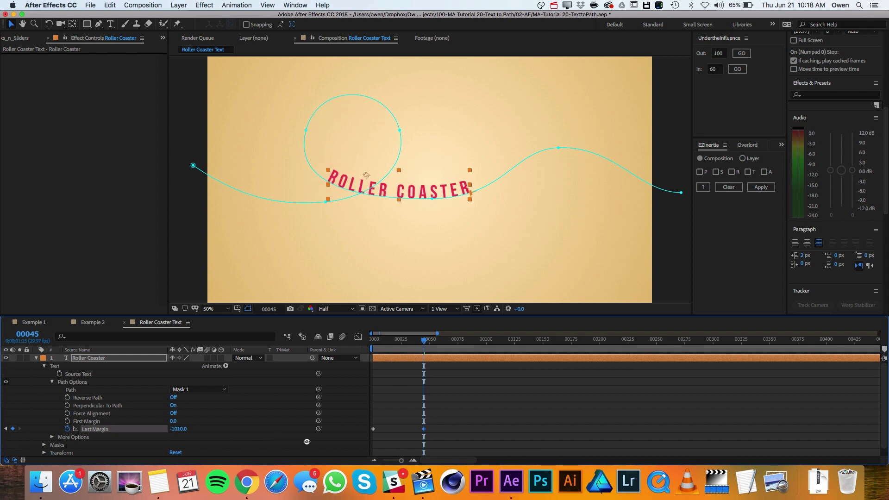
drag(307, 441, 312, 441)
Add later Last Margin keyframes so the text exits the right end, reaching 511 at 00125.
key(shift+super+Right)
key(shift+super+Right)
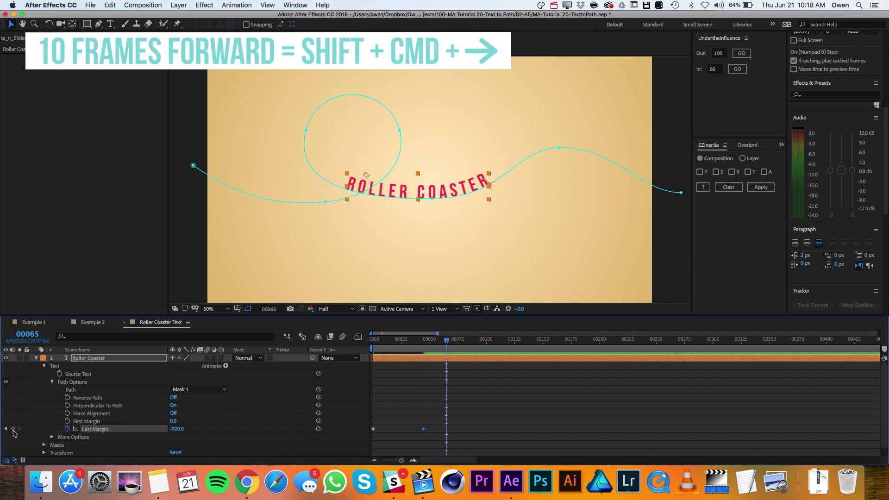
key(shift+super+Right)
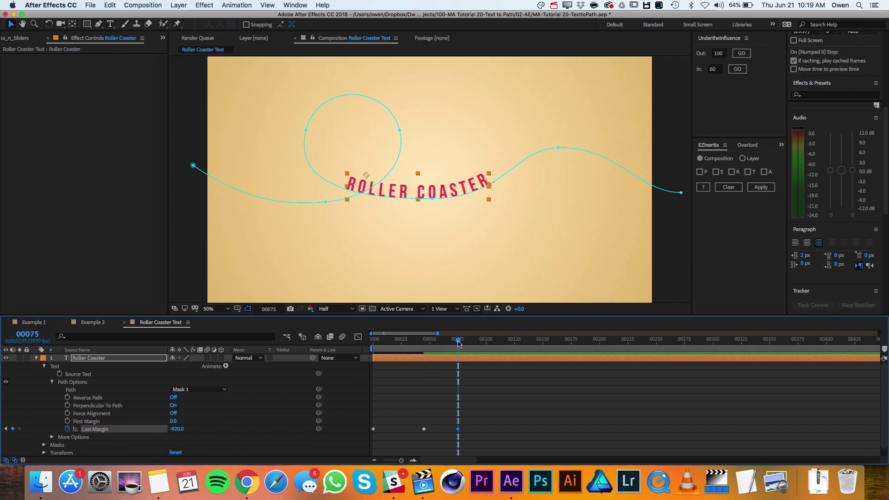
drag(458, 341, 515, 357)
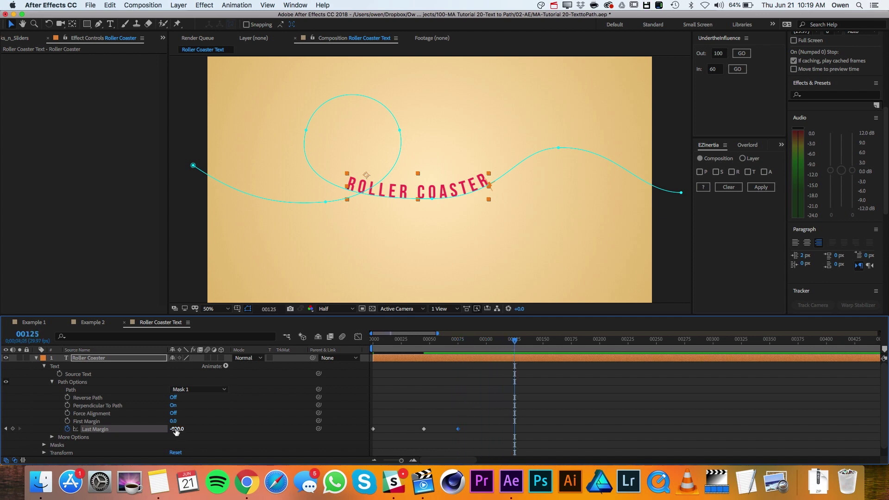
drag(176, 431, 616, 461)
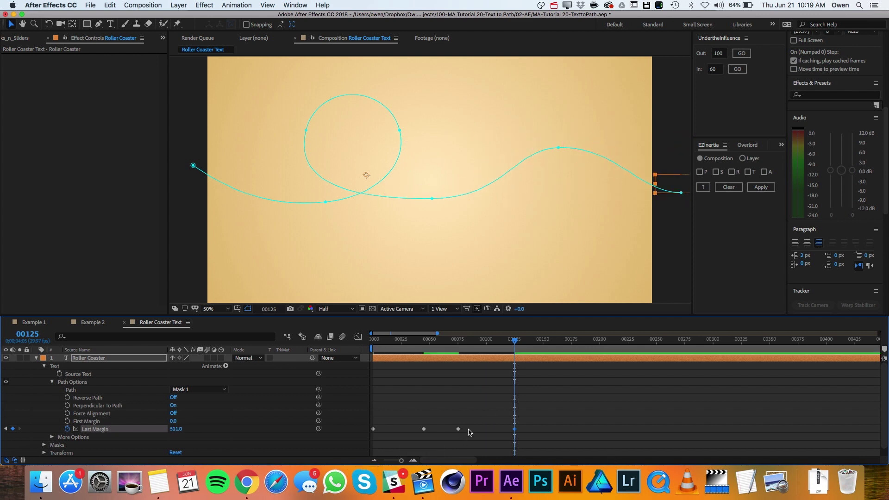
drag(466, 430, 413, 428)
Apply Easy Ease to the Last Margin keyframes.
right_click(424, 430)
mouse_move(468, 456)
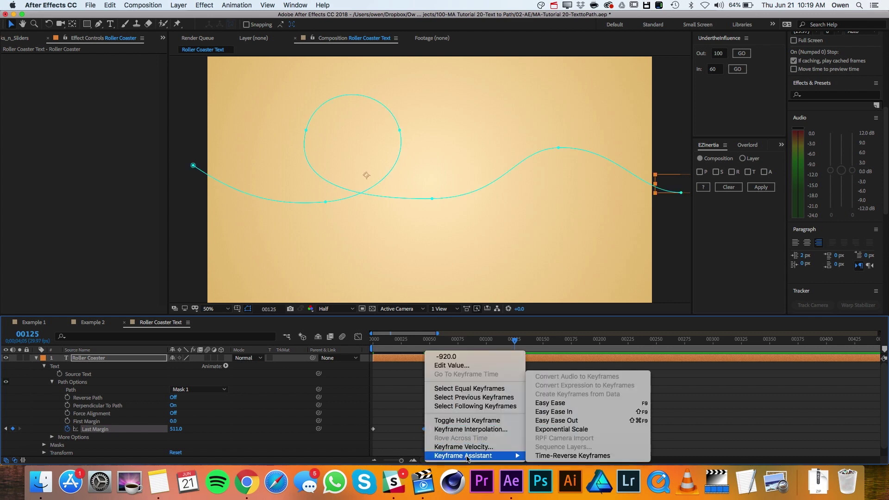
click(551, 403)
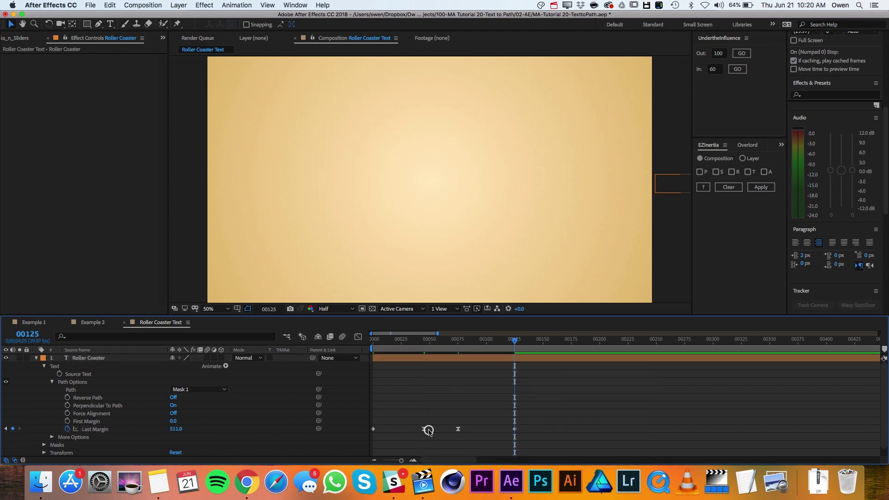
Give the first middle keyframe 60 incoming influence and the second 100 outgoing influence.
click(423, 430)
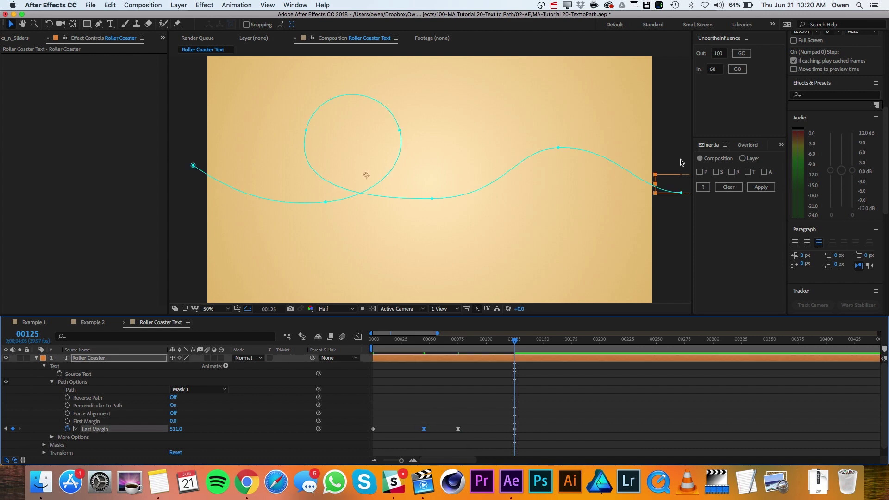
click(736, 70)
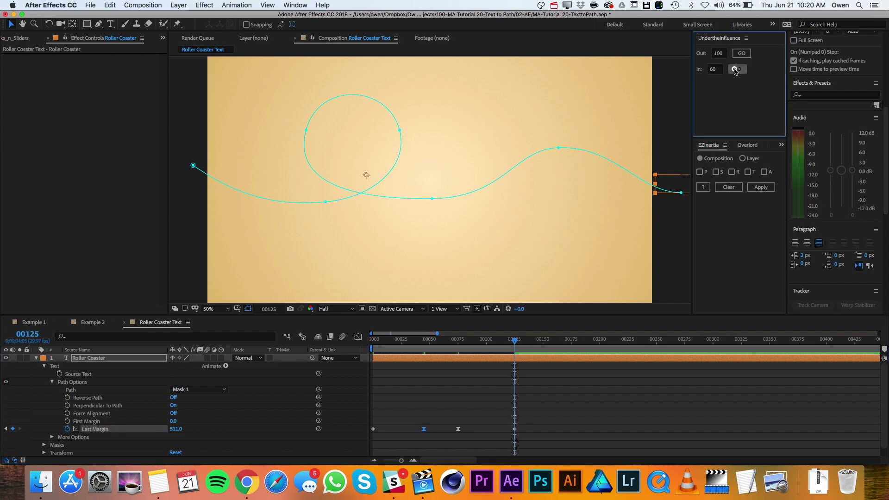
click(456, 429)
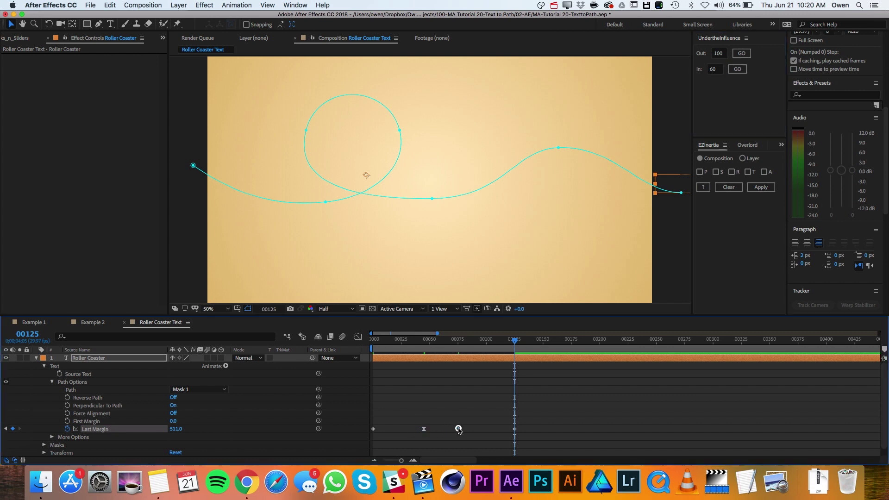
click(740, 53)
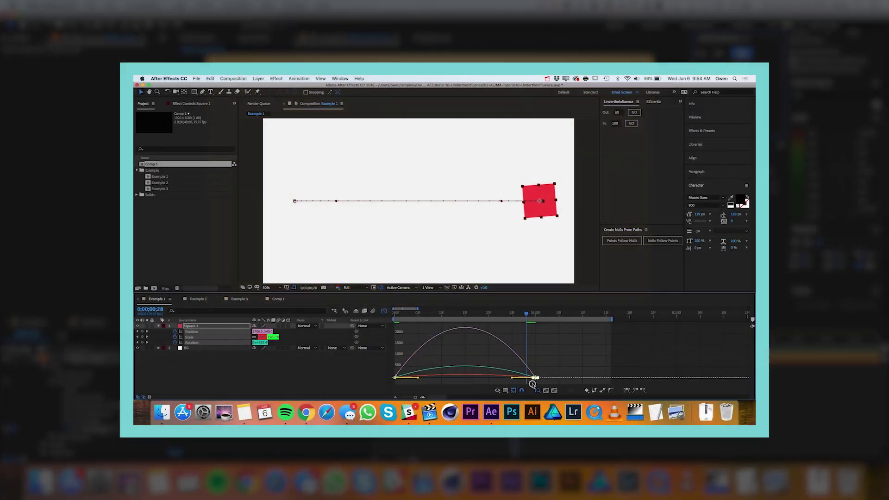
click(220, 331)
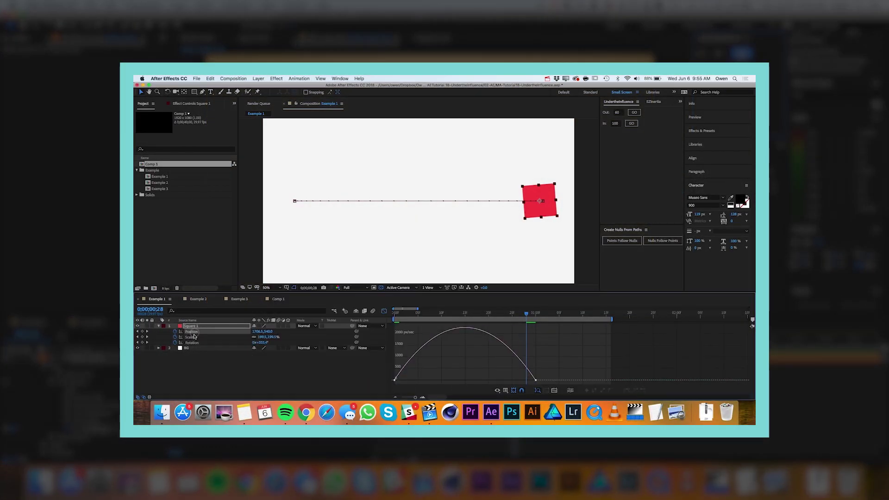
key(shift+F3)
shift+click(206, 341)
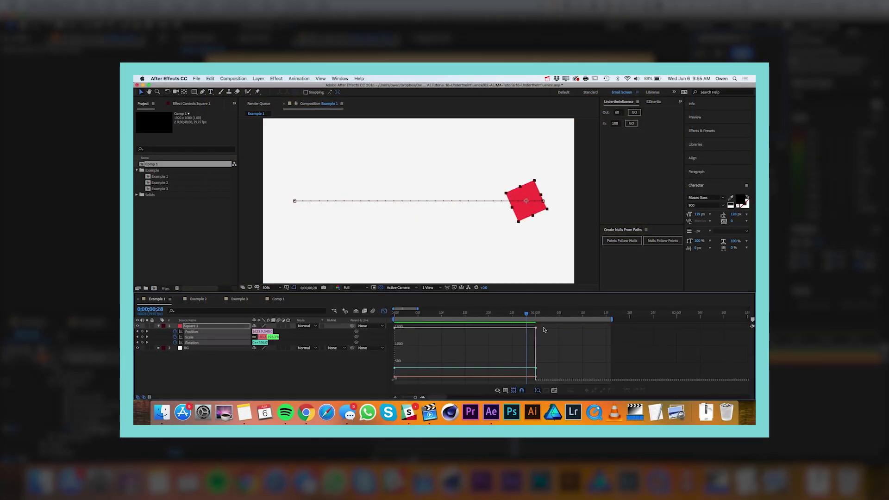
key(shift+F3)
click(634, 112)
click(203, 300)
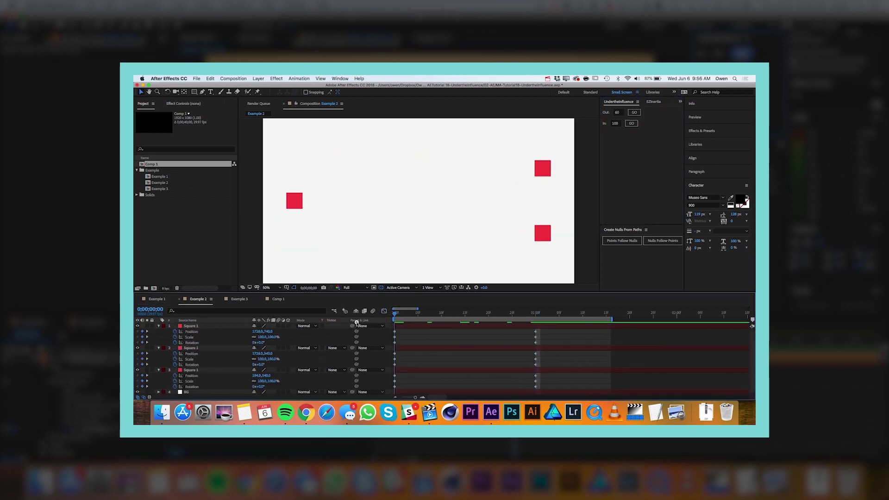
key(space)
click(239, 298)
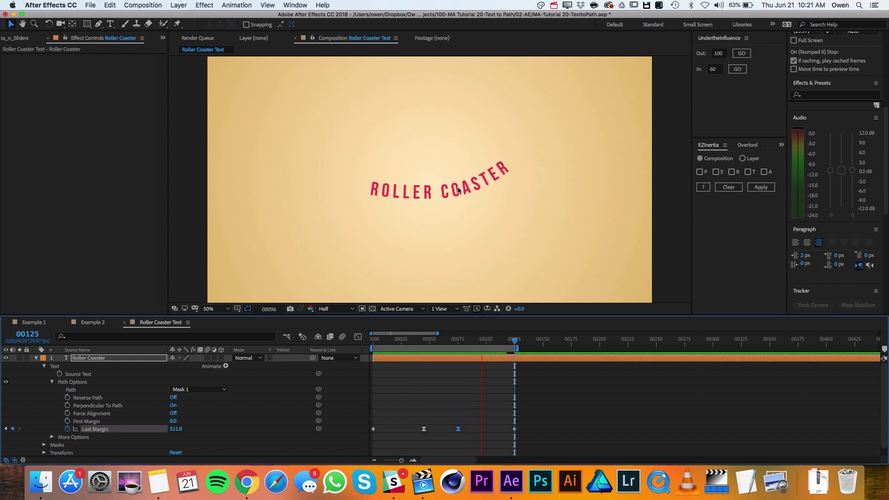
key(space)
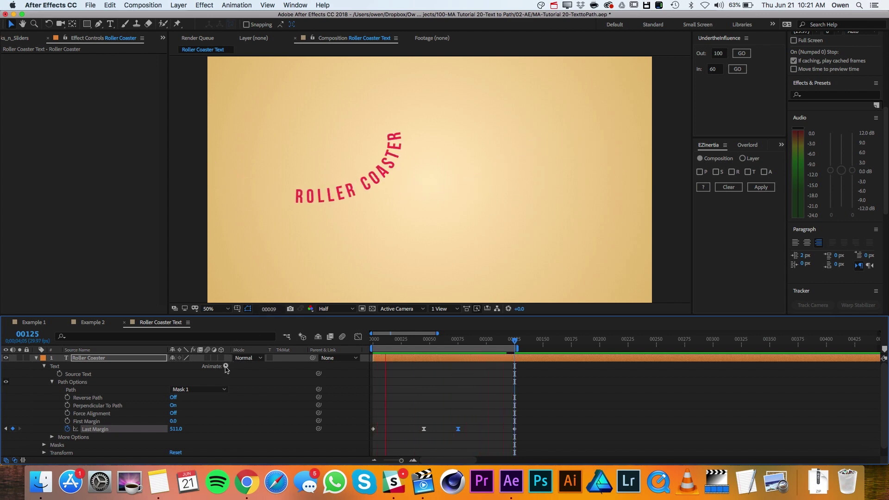
Add a Tracking animator to the ROLLER COASTER text layer, then return near the start.
click(226, 366)
click(262, 400)
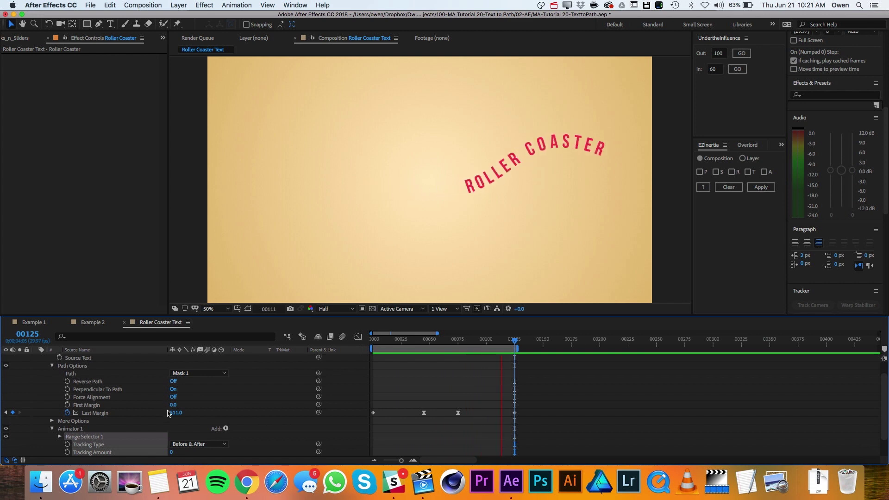
scroll(199, 416, down, 1)
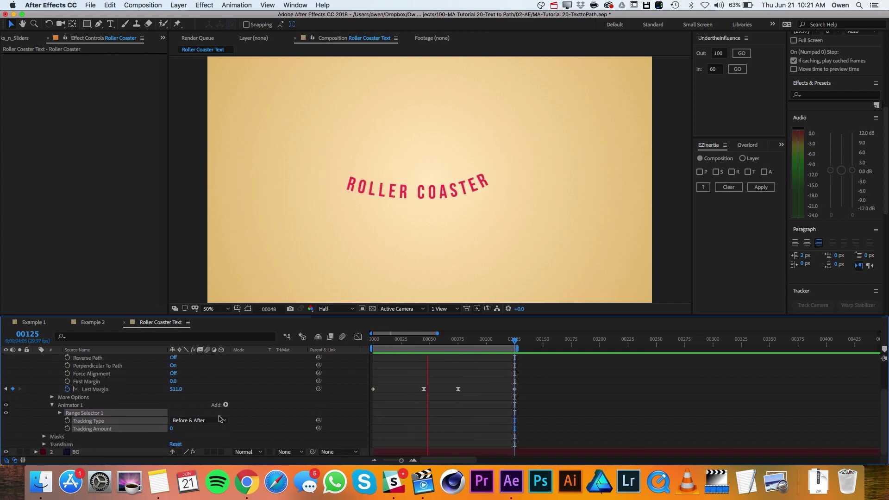
drag(397, 346, 384, 346)
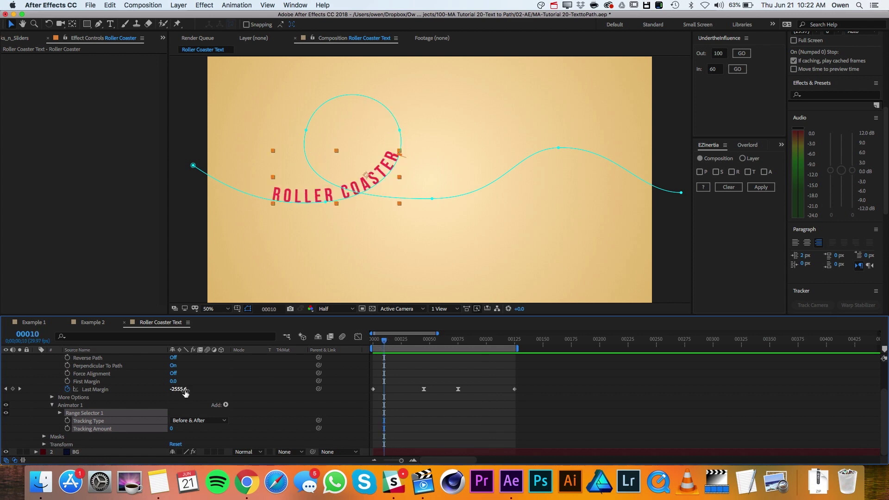
Keyframe Tracking Amount and set it to -16 around frame 38.
click(187, 430)
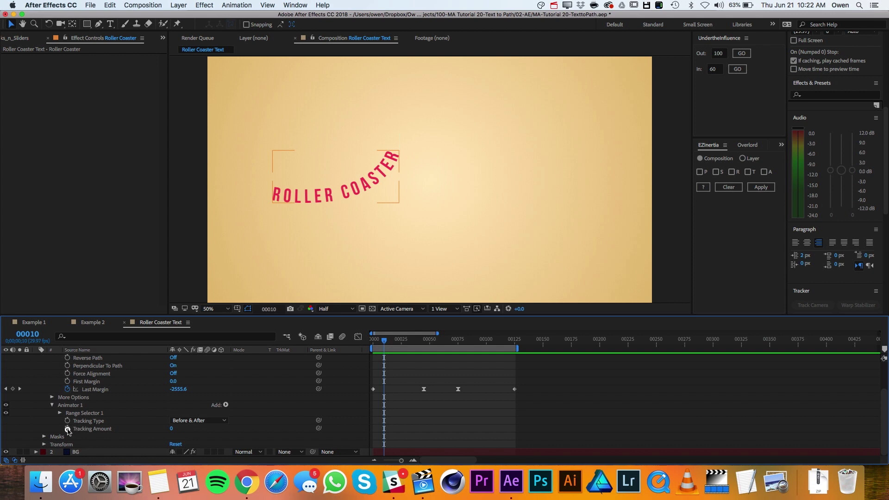
click(68, 429)
drag(422, 341, 416, 341)
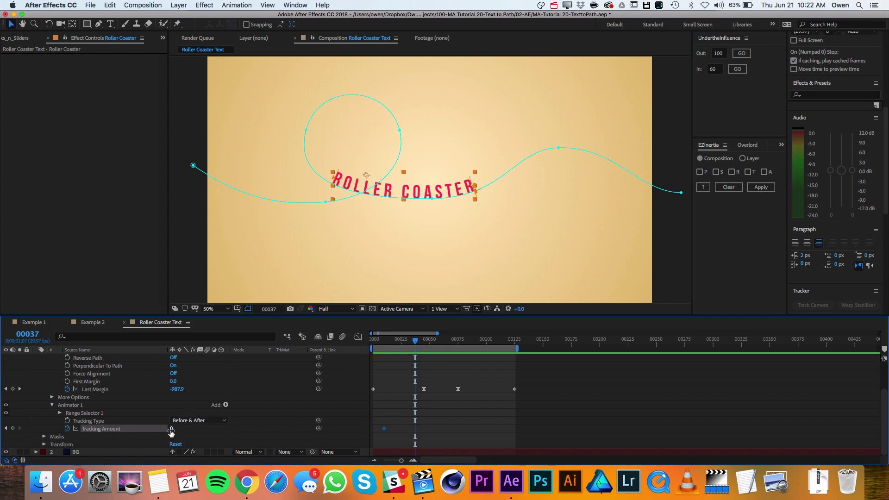
drag(170, 430, 163, 430)
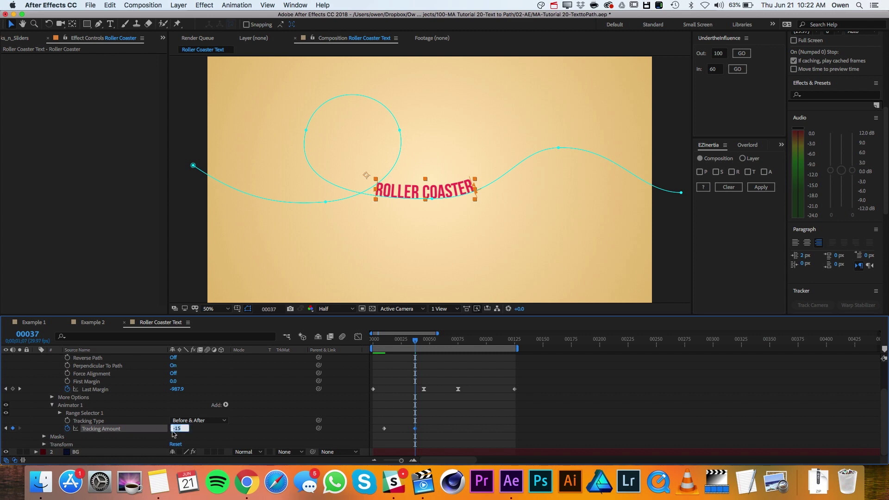
key(Down)
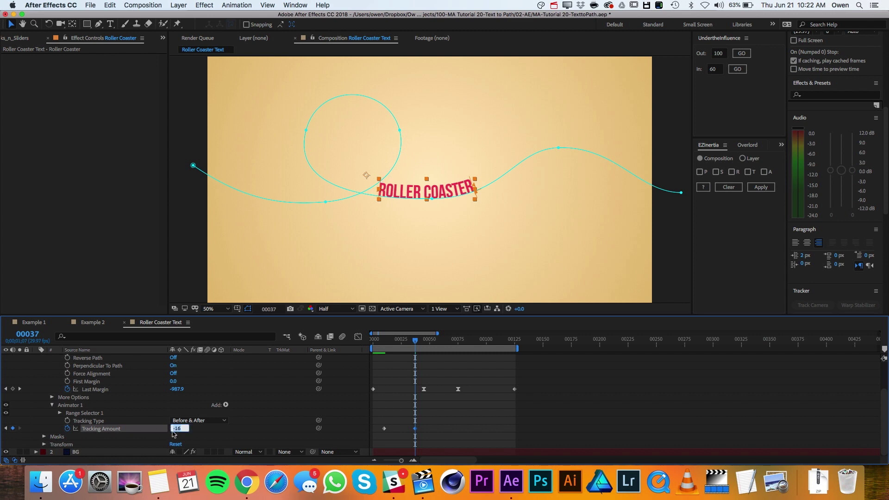
click(196, 433)
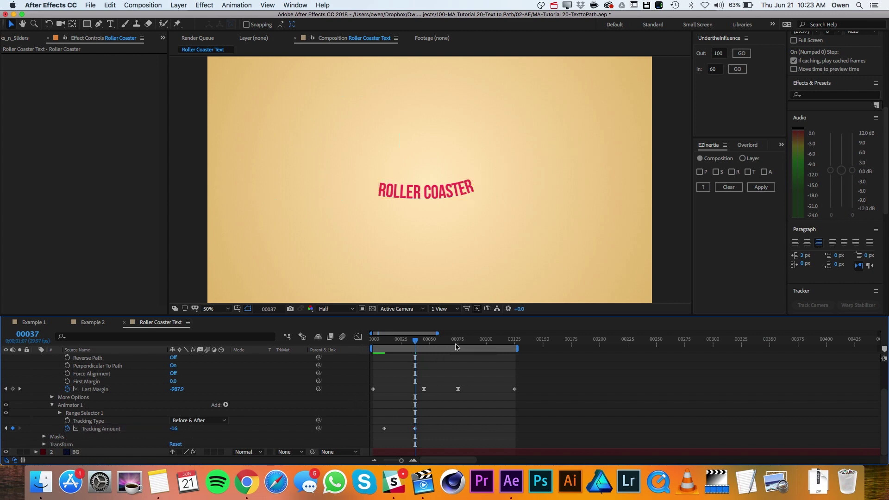
Add a Tracking Amount keyframe at frame 75, then advance to where the text exits.
click(456, 343)
drag(457, 343, 458, 343)
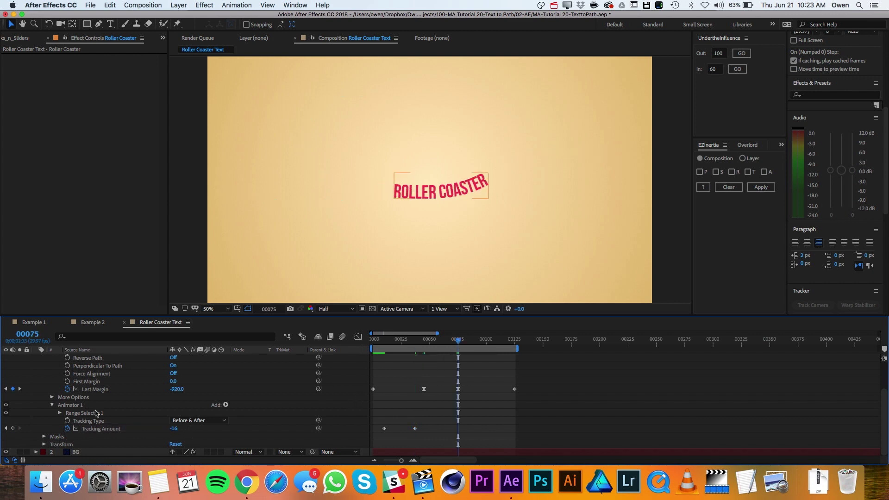
click(13, 429)
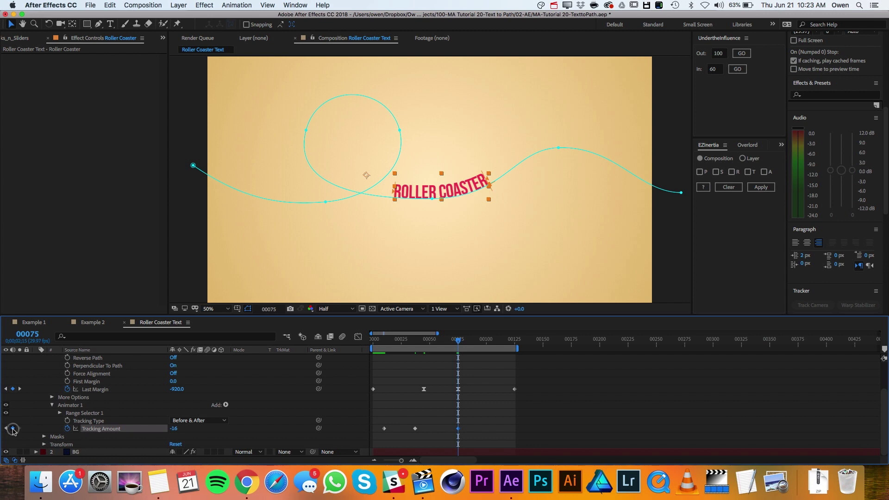
click(486, 342)
drag(487, 343, 514, 358)
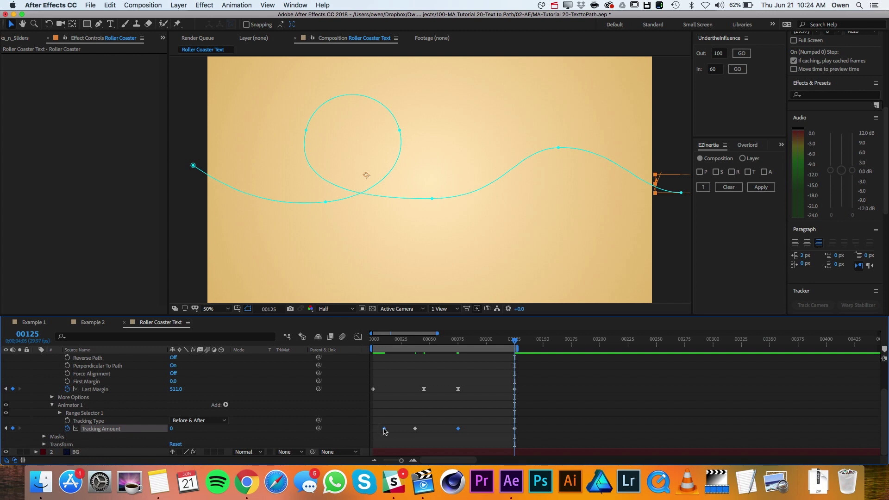
Apply Easy Ease to the Tracking Amount keyframes and move to frame 54.
right_click(383, 429)
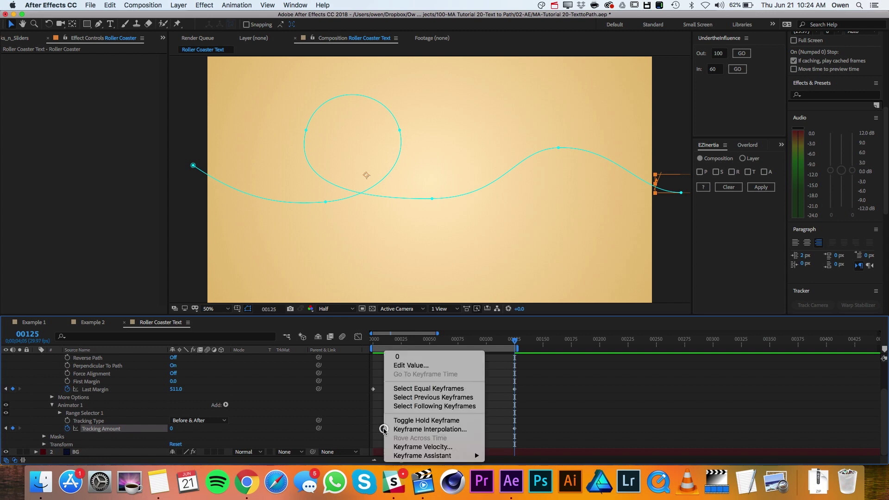
mouse_move(436, 456)
click(544, 403)
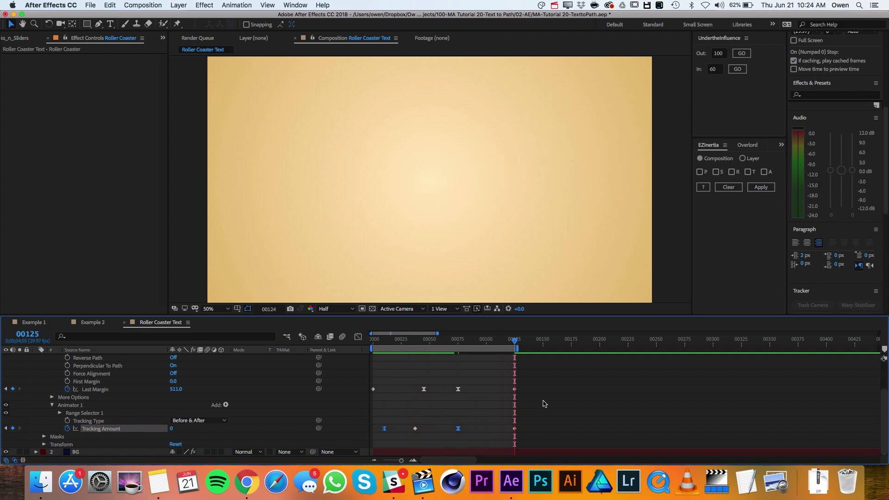
click(434, 341)
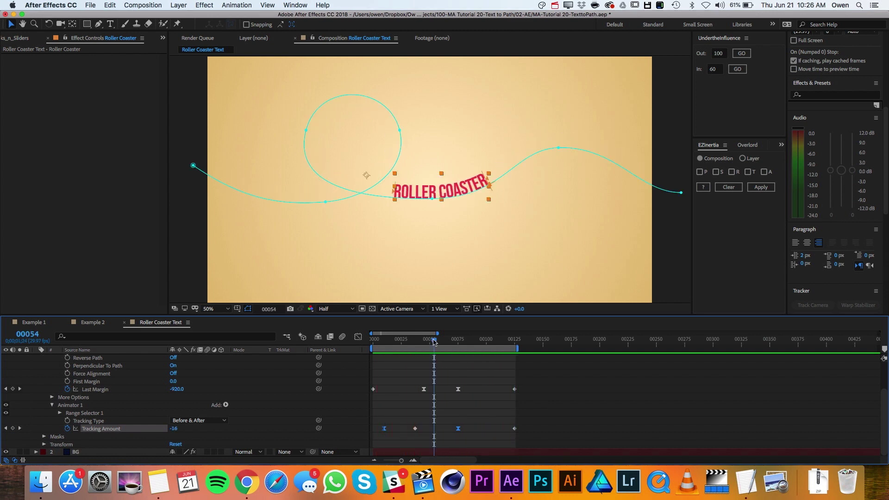
Select all the inertia expression code in the TextEdit note, then return to After Effects.
click(746, 481)
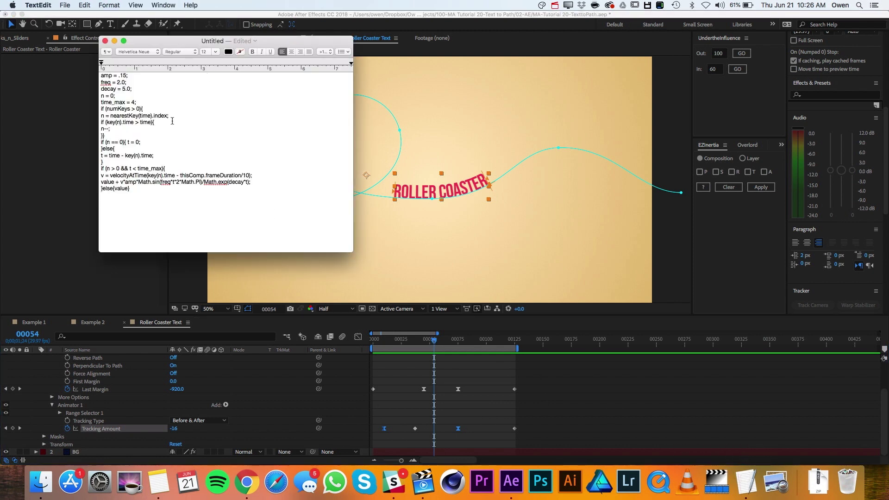
drag(135, 188, 82, 65)
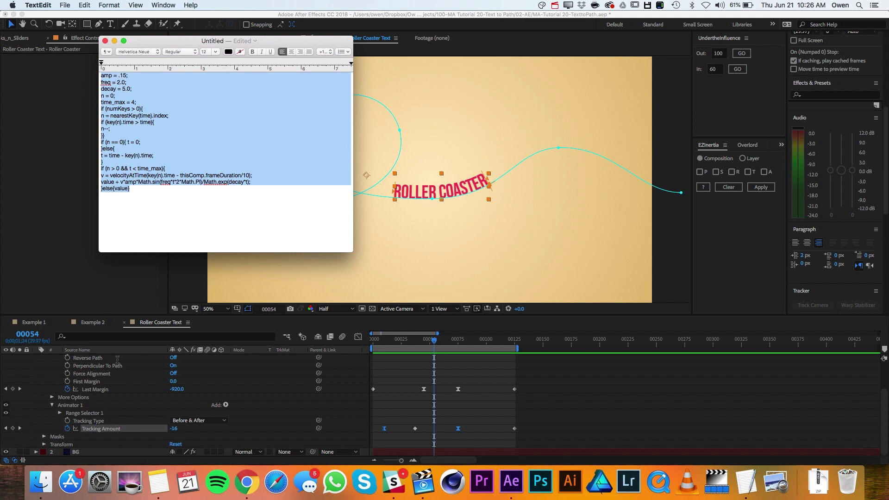
click(267, 381)
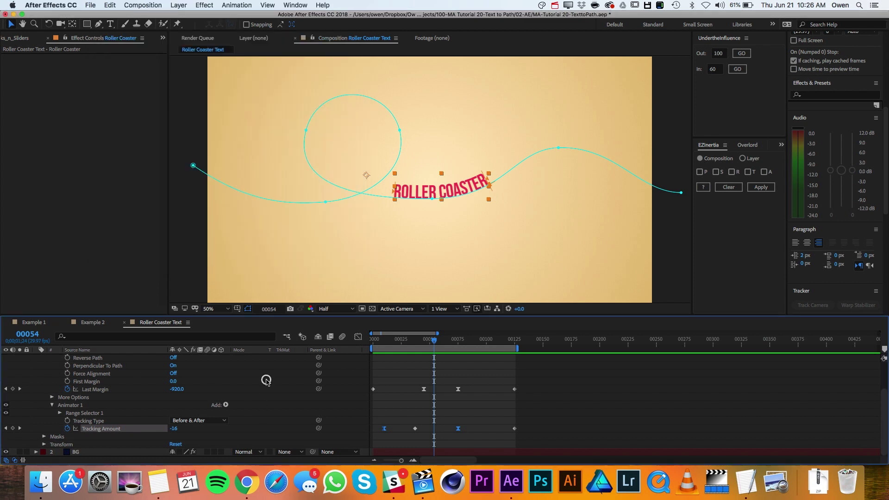
Add an expression to Tracking Amount and paste in the inertia bounce code.
alt+click(69, 429)
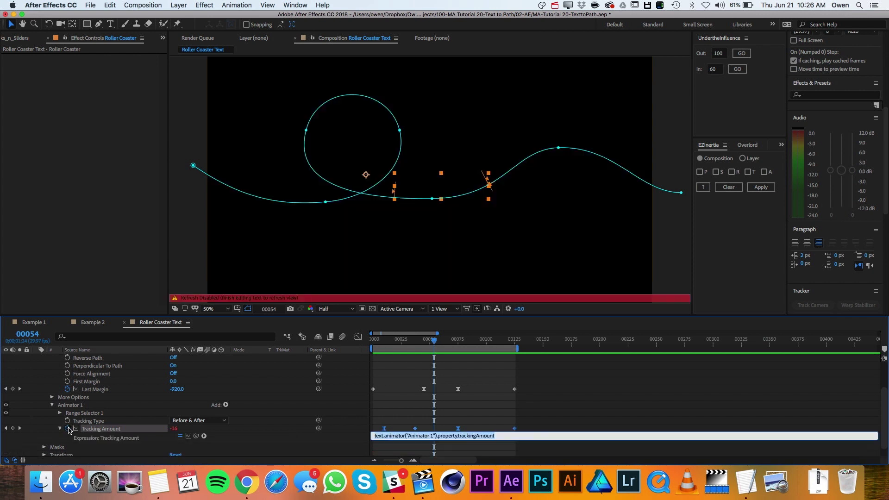
key(super+v)
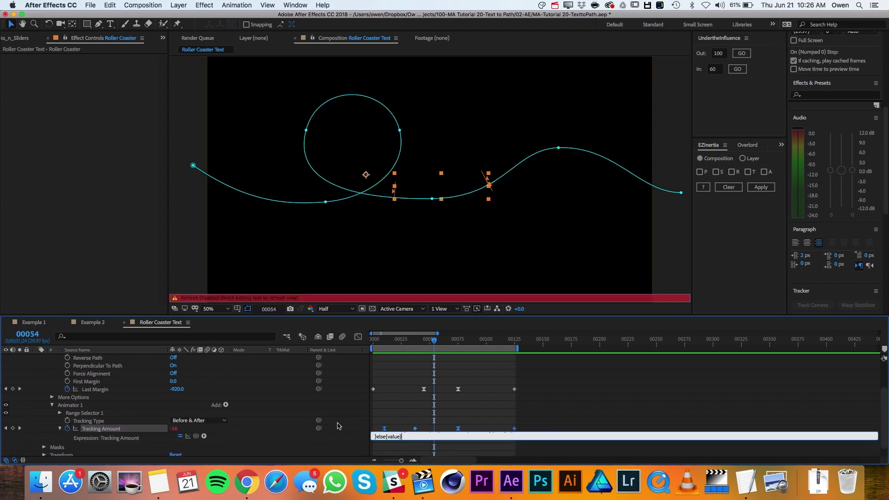